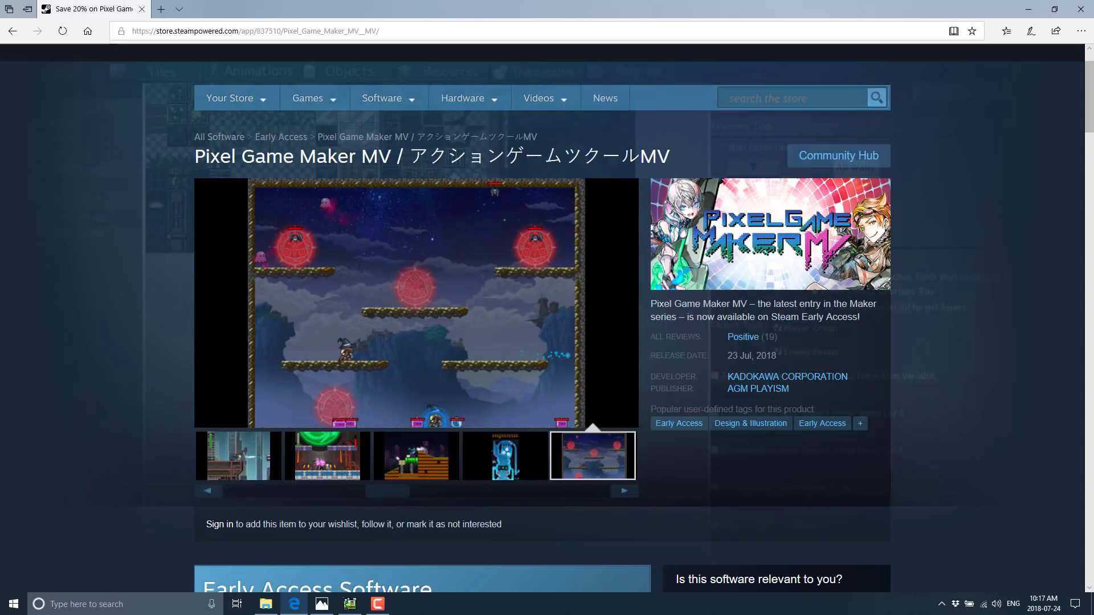
Step: Scroll the Steam store page down to the 20%-off purchase box at CDN$ 77.59
{"action": "scroll", "coordinate": [431, 265], "scroll_direction": "down", "scroll_amount": 3}
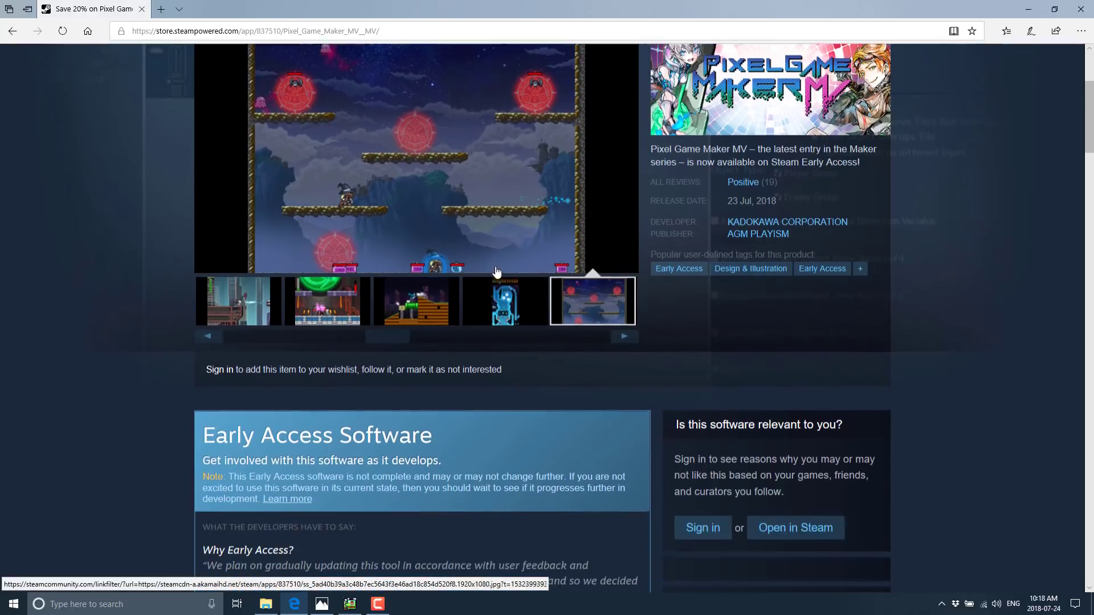
{"action": "scroll", "coordinate": [495, 272], "scroll_direction": "down", "scroll_amount": 3}
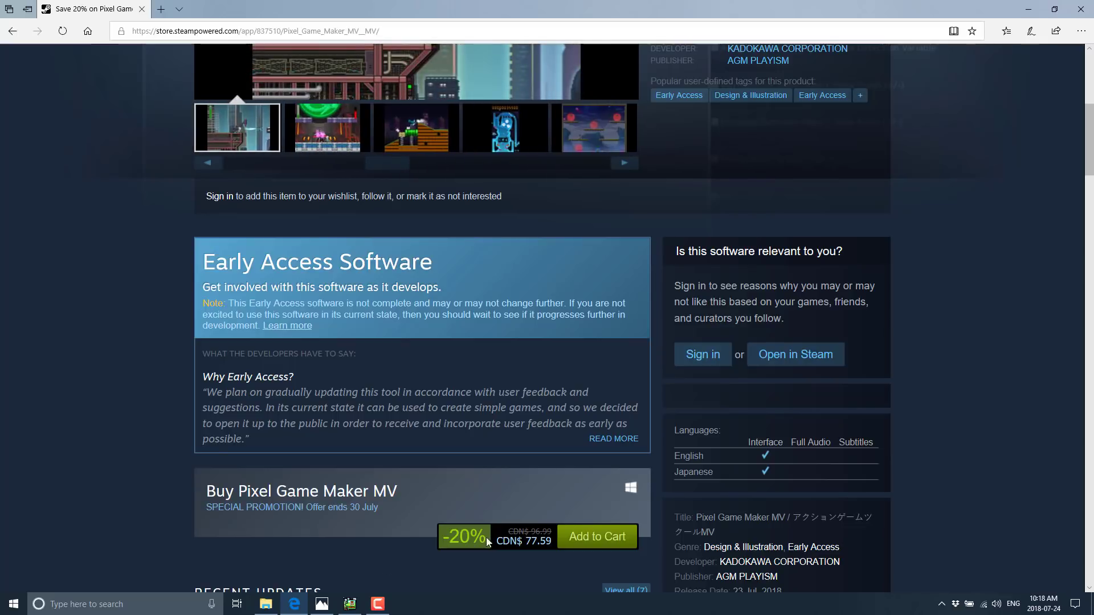
Step: Return to the Steam store page and scroll down to Customer Reviews
{"action": "left_click", "coordinate": [349, 605]}
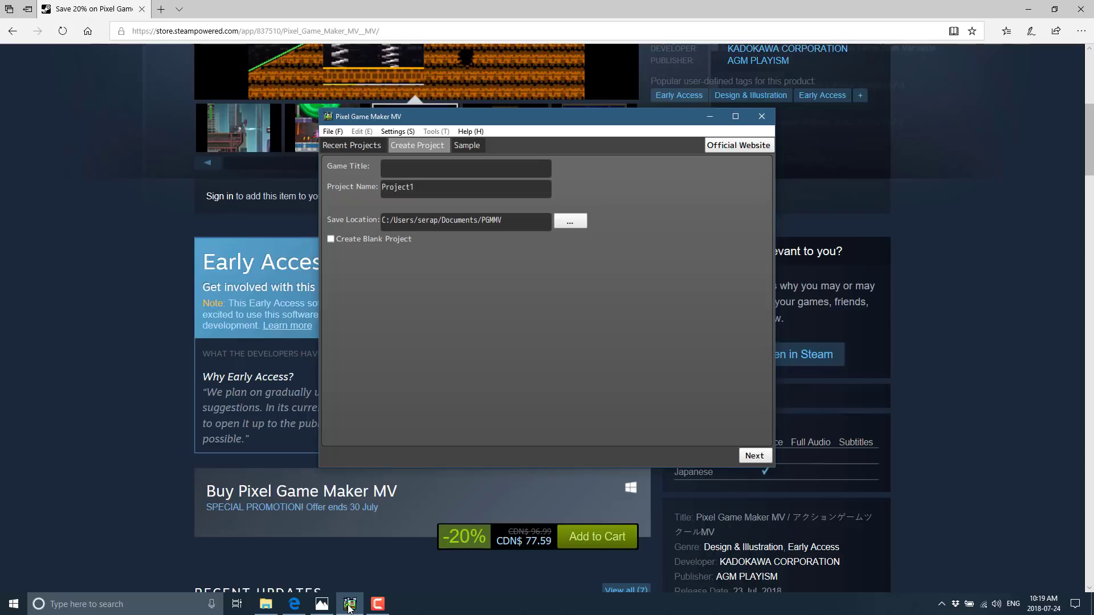
{"action": "left_click", "coordinate": [200, 392]}
{"action": "scroll", "coordinate": [200, 393], "scroll_direction": "down", "scroll_amount": 15}
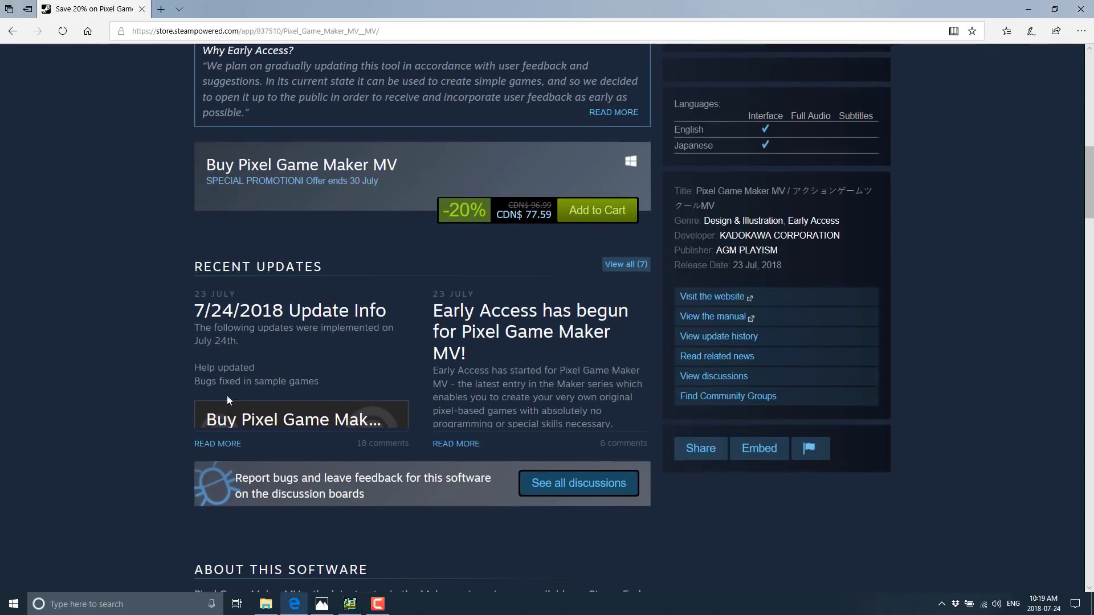
{"action": "scroll", "coordinate": [353, 404], "scroll_direction": "down", "scroll_amount": 5}
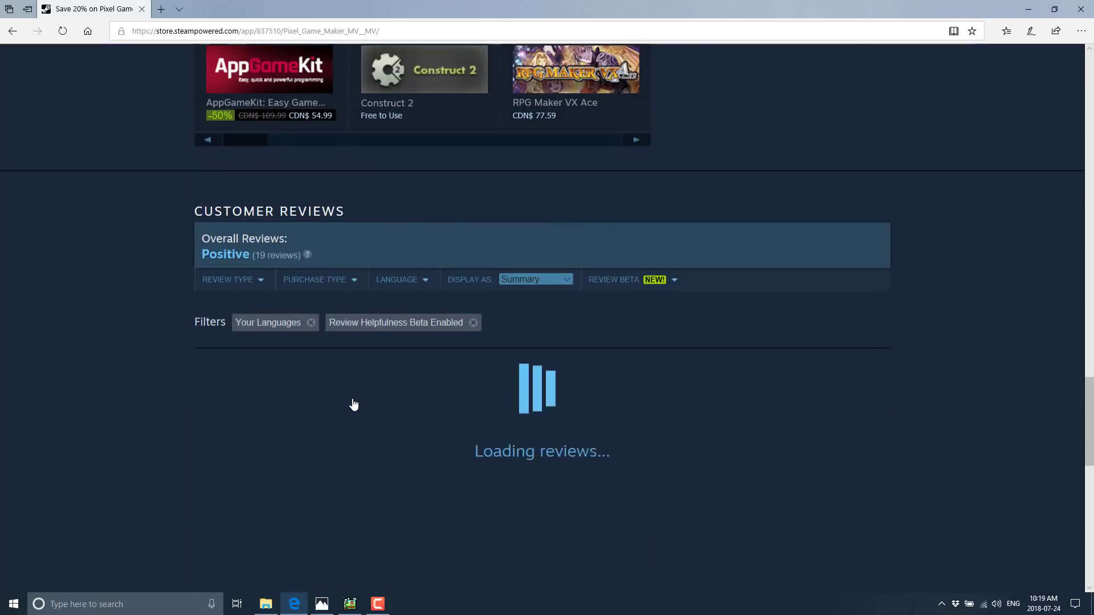
{"action": "scroll", "coordinate": [262, 175], "scroll_direction": "down", "scroll_amount": 1}
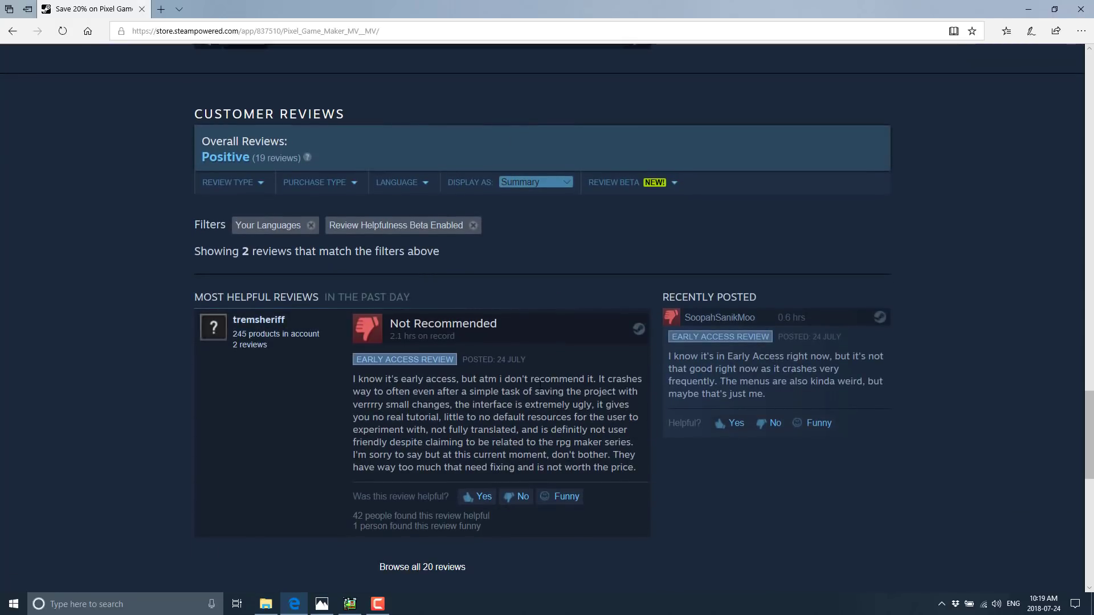
{"action": "scroll", "coordinate": [539, 431], "scroll_direction": "down", "scroll_amount": 1}
Step: Open all 20 reviews on Steam Community, skim them, and bring Pixel Game Maker MV forward
{"action": "left_click", "coordinate": [432, 491]}
{"action": "scroll", "coordinate": [416, 439], "scroll_direction": "down", "scroll_amount": 5}
{"action": "scroll", "coordinate": [385, 395], "scroll_direction": "down", "scroll_amount": 2}
{"action": "scroll", "coordinate": [385, 394], "scroll_direction": "up", "scroll_amount": 2}
{"action": "scroll", "coordinate": [385, 394], "scroll_direction": "down", "scroll_amount": 2}
{"action": "scroll", "coordinate": [387, 391], "scroll_direction": "up", "scroll_amount": 3}
{"action": "scroll", "coordinate": [389, 392], "scroll_direction": "up", "scroll_amount": 3}
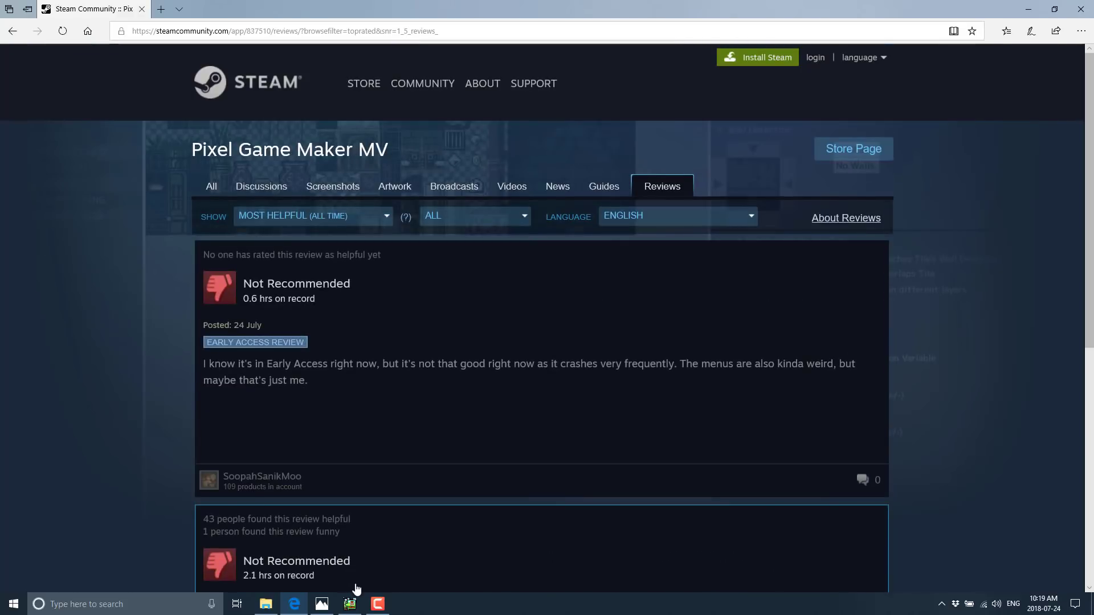
{"action": "left_click", "coordinate": [351, 604]}
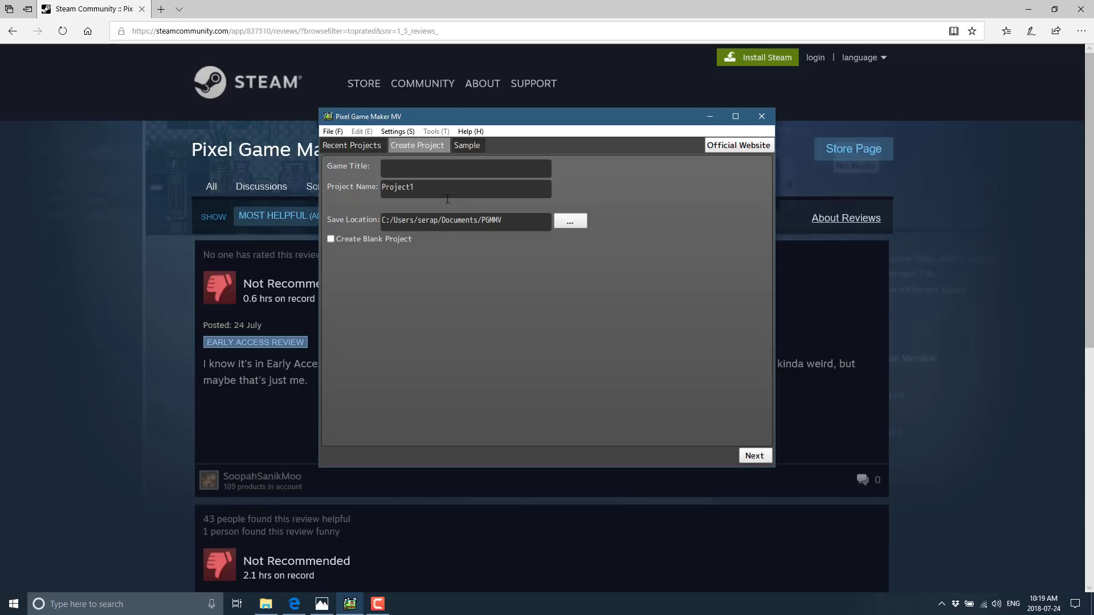
Step: Show the Sample list with BikeDashExcite!, PINPIN BALLBALL and Tkool Characters
{"action": "left_click", "coordinate": [474, 150]}
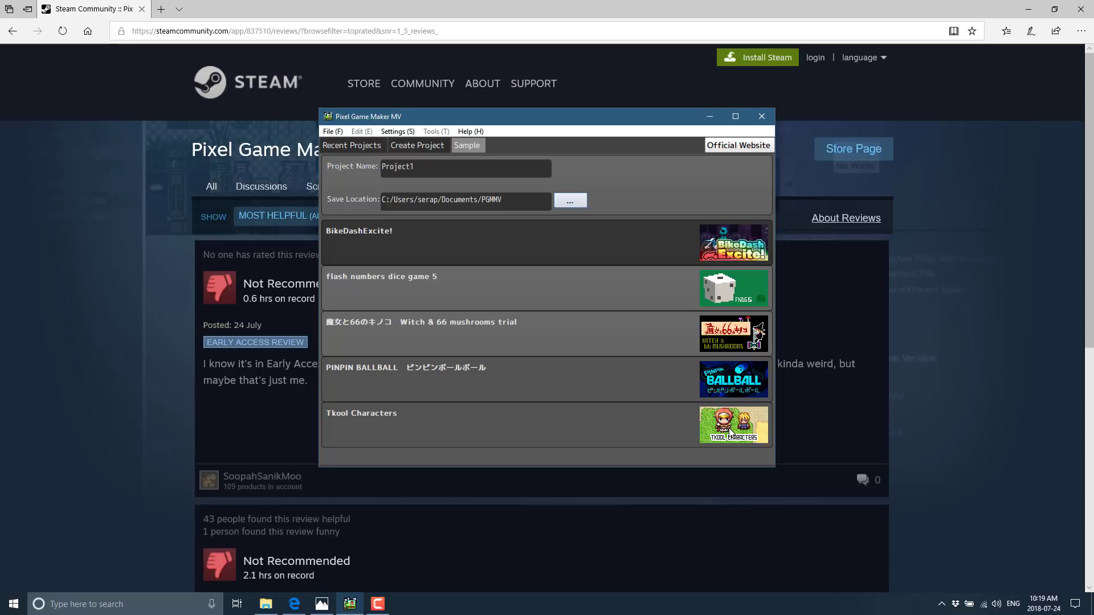
Step: Create Project1 from the BikeDashExcite! sample, close Layout Navigation, and maximize the window
{"action": "left_click", "coordinate": [735, 253]}
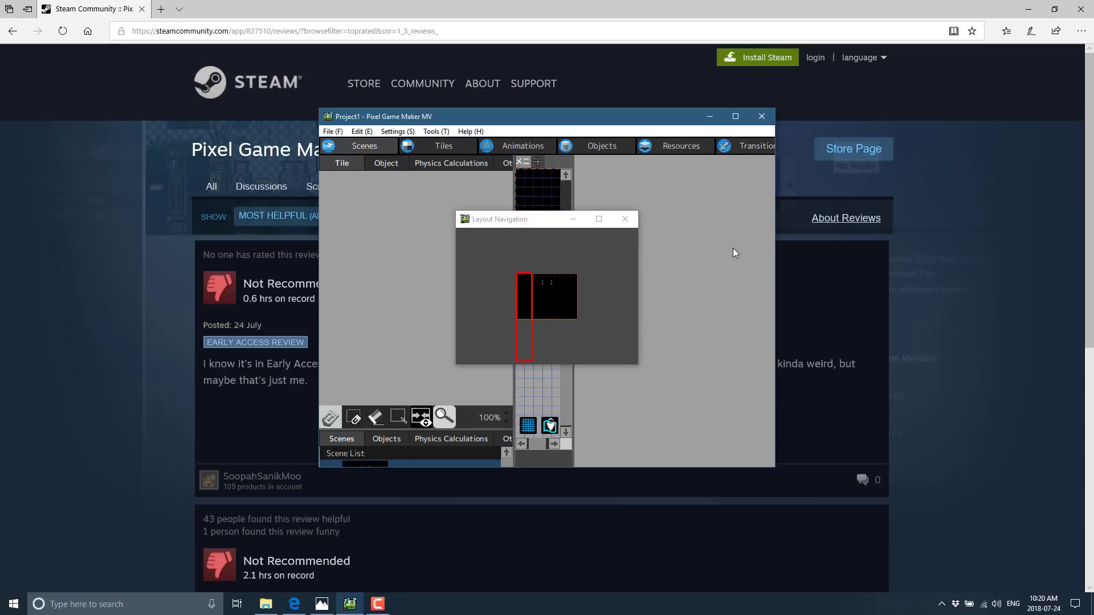
{"action": "left_click_drag", "start_coordinate": [557, 298], "coordinate": [530, 222]}
{"action": "left_click", "coordinate": [625, 219]}
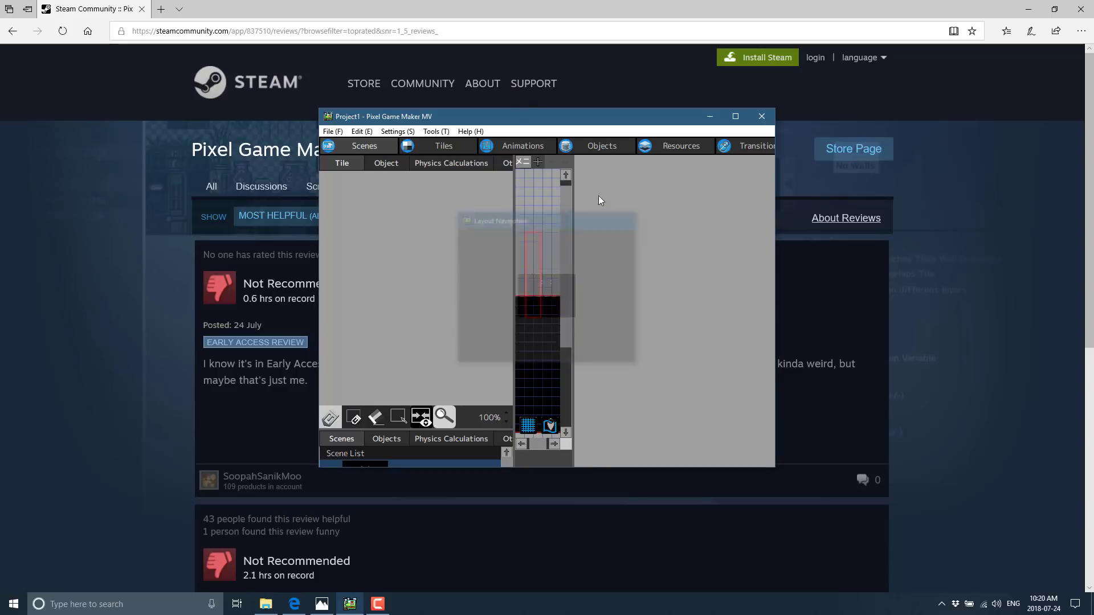
{"action": "double_click", "coordinate": [537, 121]}
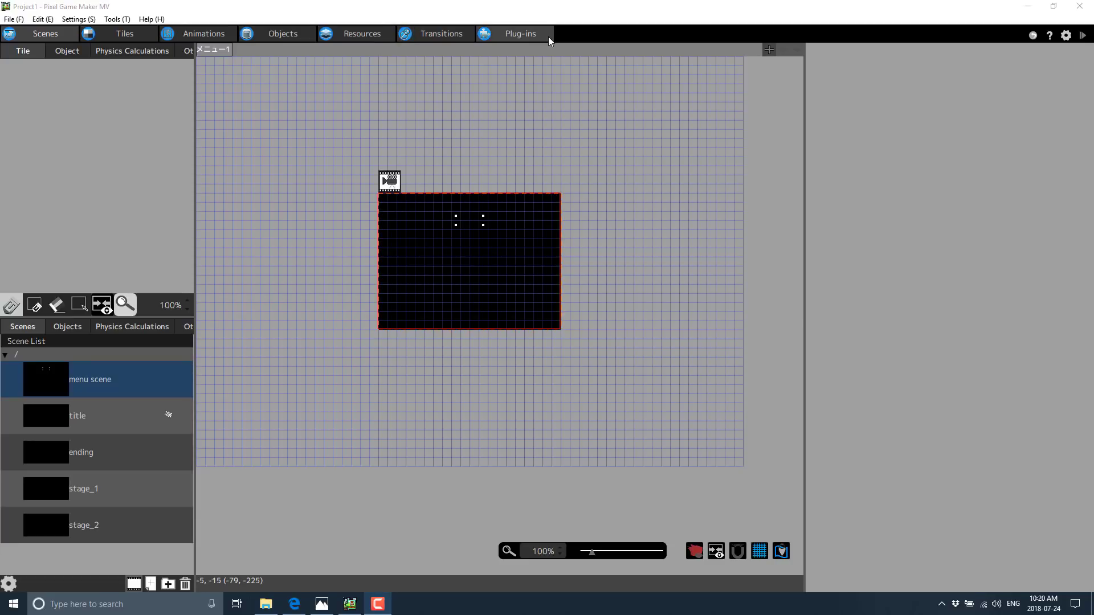
{"action": "left_click", "coordinate": [80, 19]}
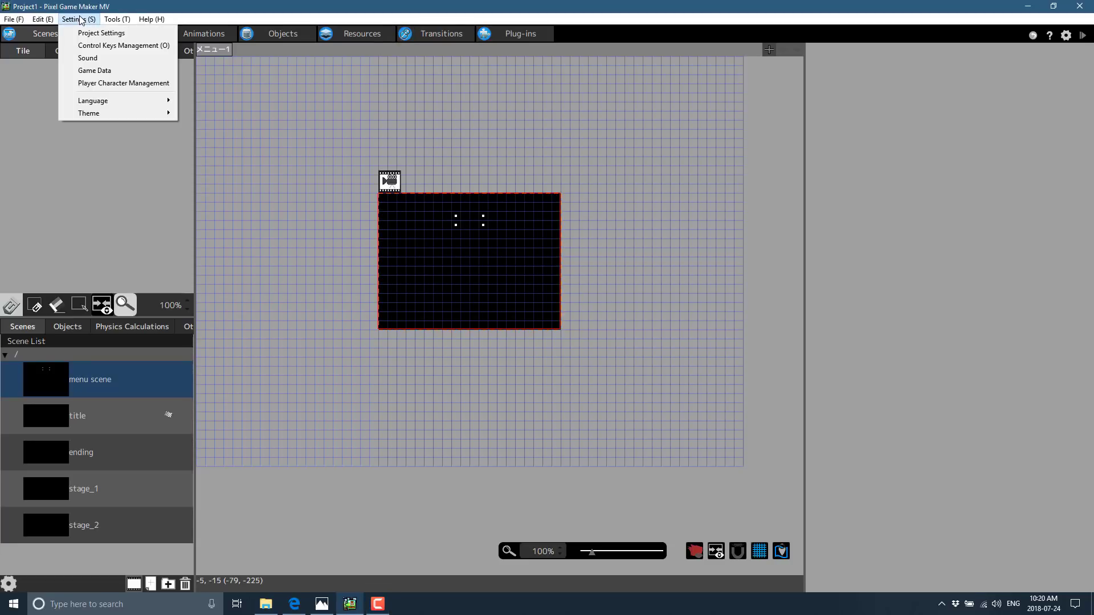
{"action": "left_click", "coordinate": [110, 70]}
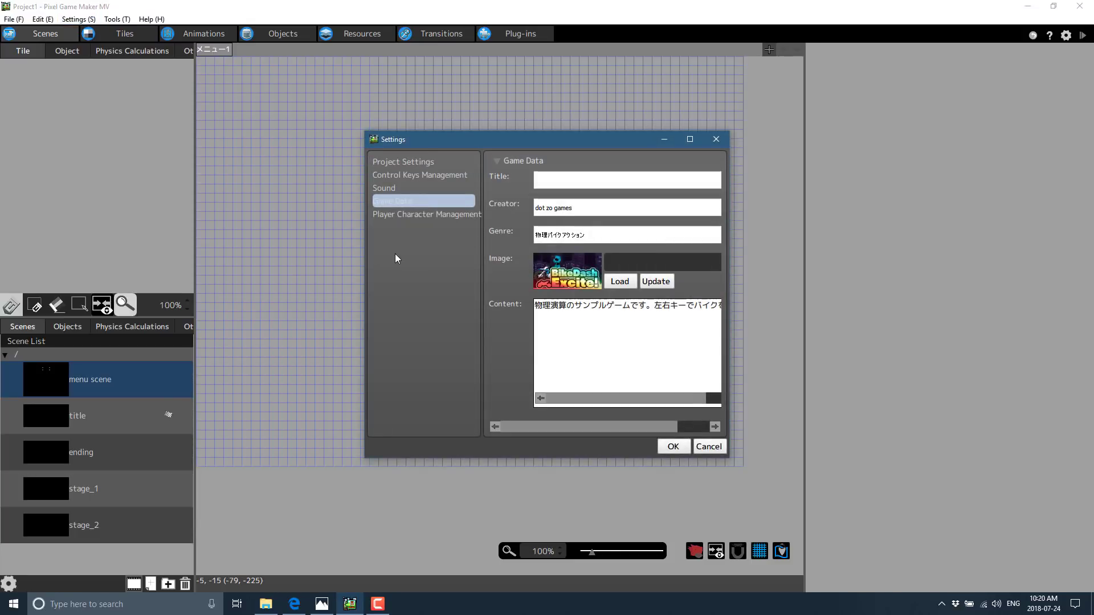
{"action": "left_click", "coordinate": [405, 215]}
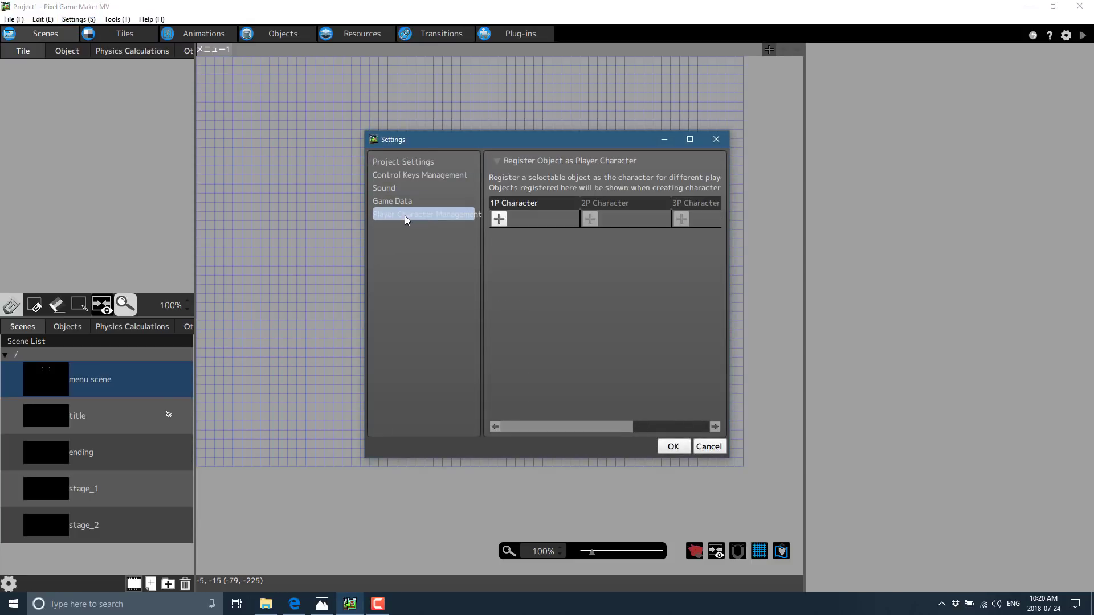
{"action": "left_click", "coordinate": [384, 188]}
{"action": "left_click", "coordinate": [406, 176]}
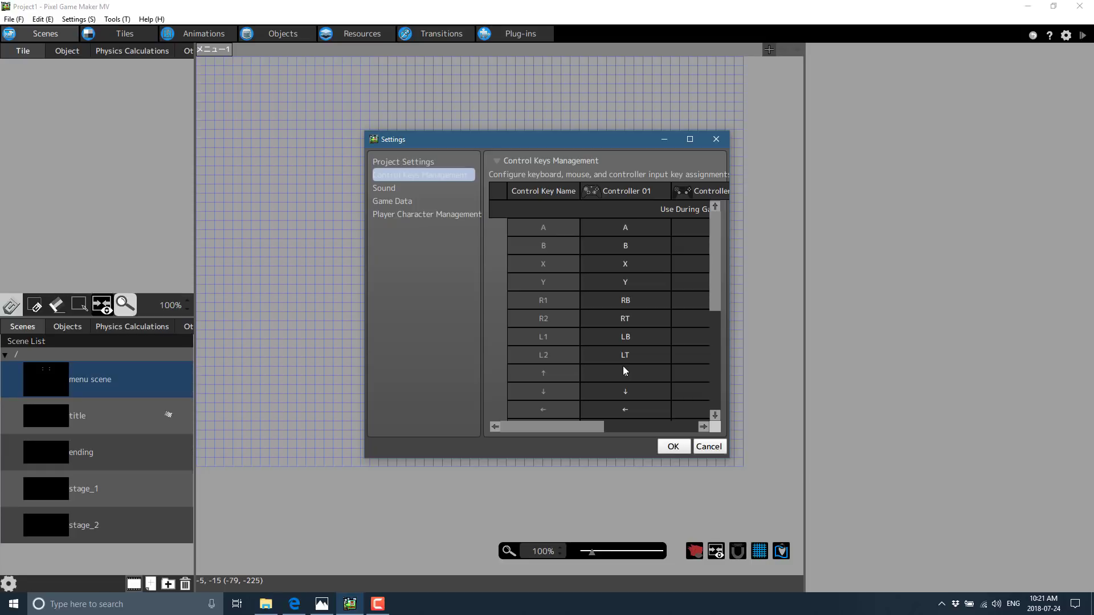
{"action": "left_click", "coordinate": [419, 163]}
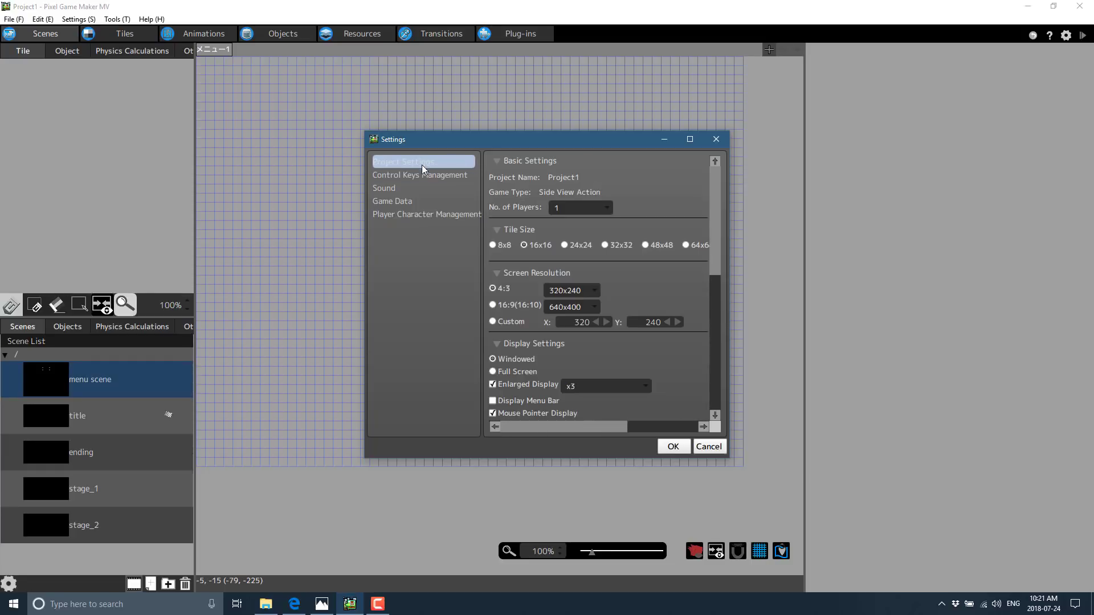
{"action": "scroll", "coordinate": [605, 344], "scroll_direction": "down", "scroll_amount": 5}
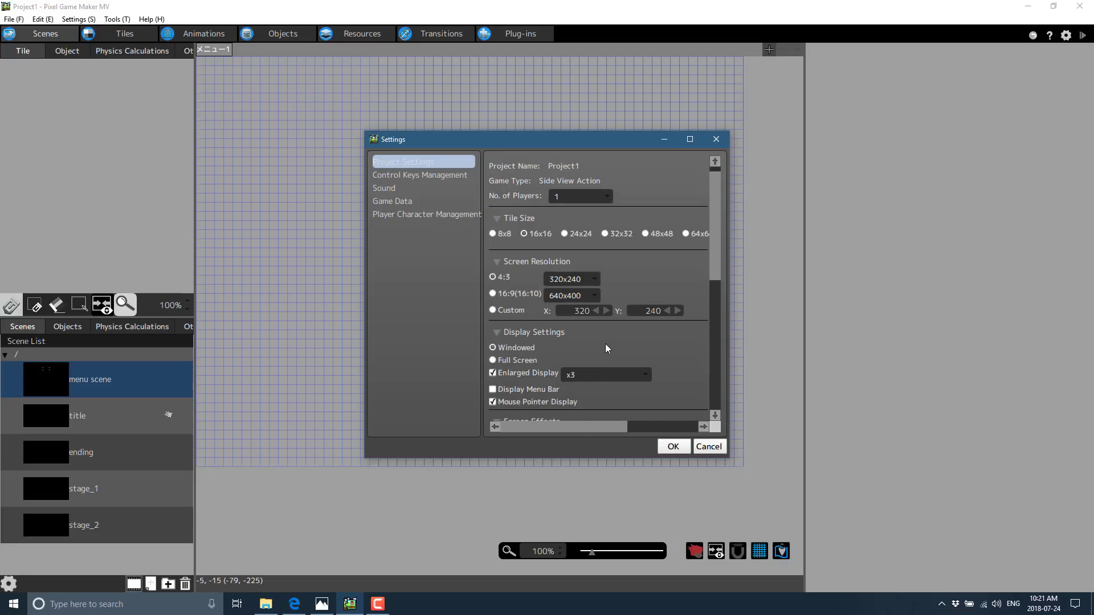
{"action": "scroll", "coordinate": [517, 318], "scroll_direction": "down", "scroll_amount": 1}
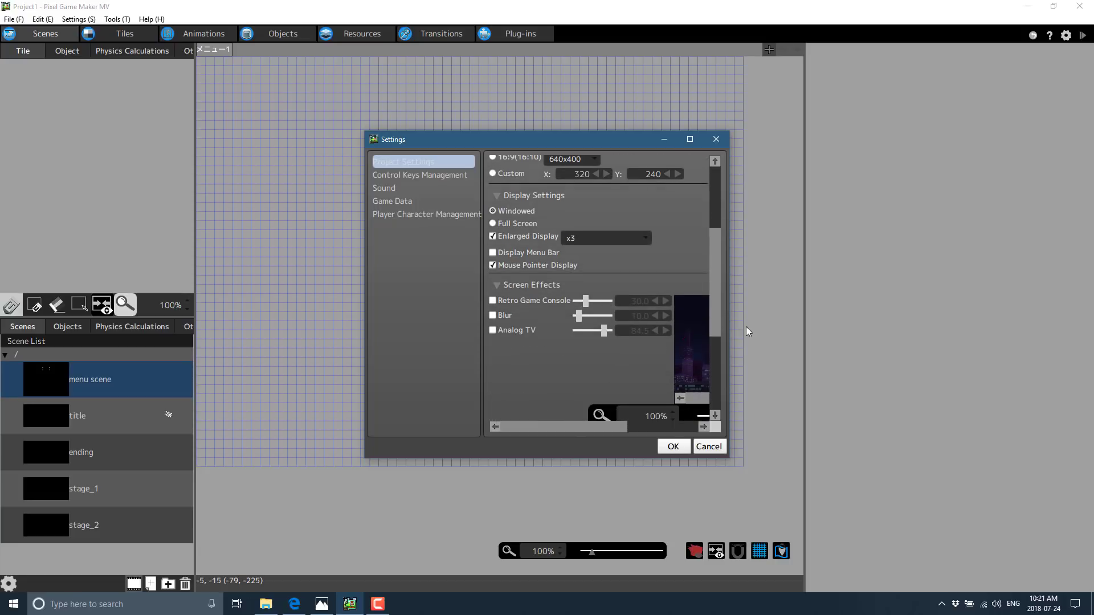
{"action": "left_click_drag", "start_coordinate": [728, 335], "coordinate": [875, 335]}
{"action": "left_click", "coordinate": [492, 330]}
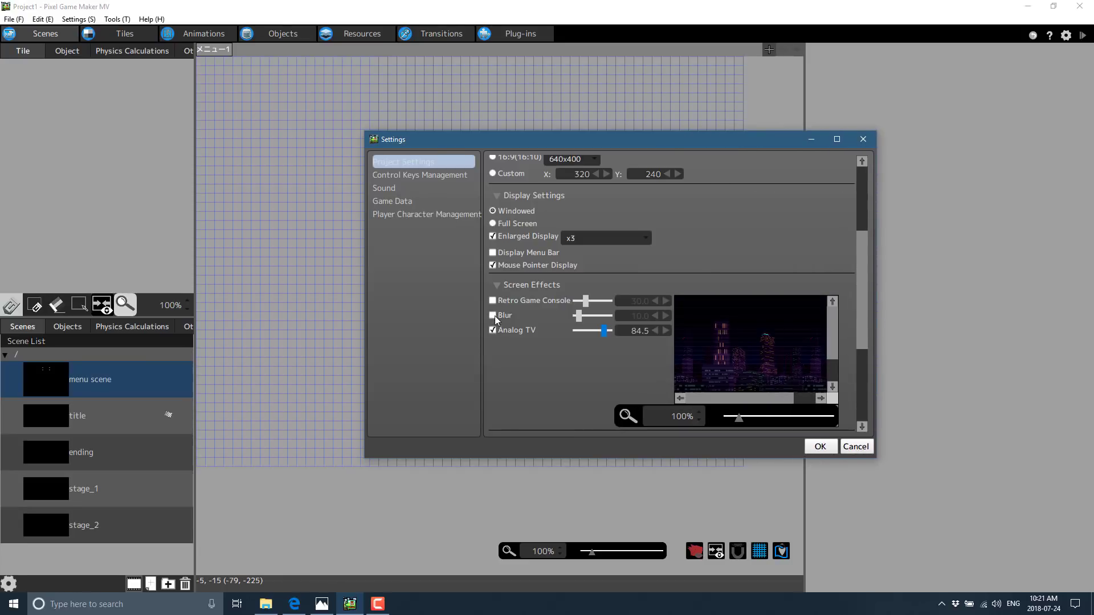
{"action": "left_click", "coordinate": [493, 301]}
{"action": "left_click", "coordinate": [493, 301]}
{"action": "left_click", "coordinate": [493, 331]}
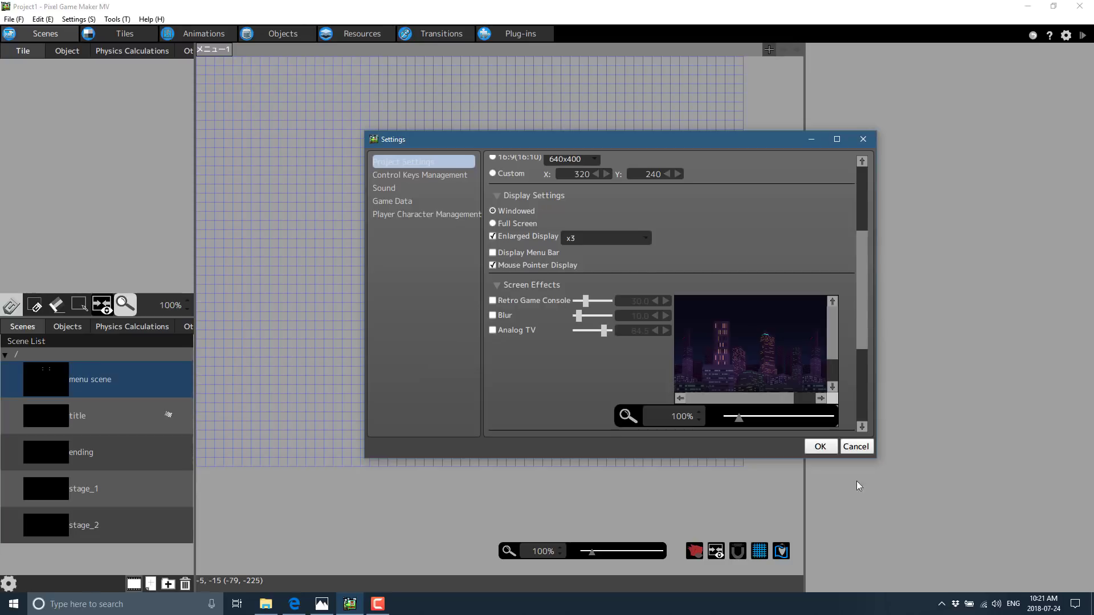
{"action": "left_click", "coordinate": [854, 447]}
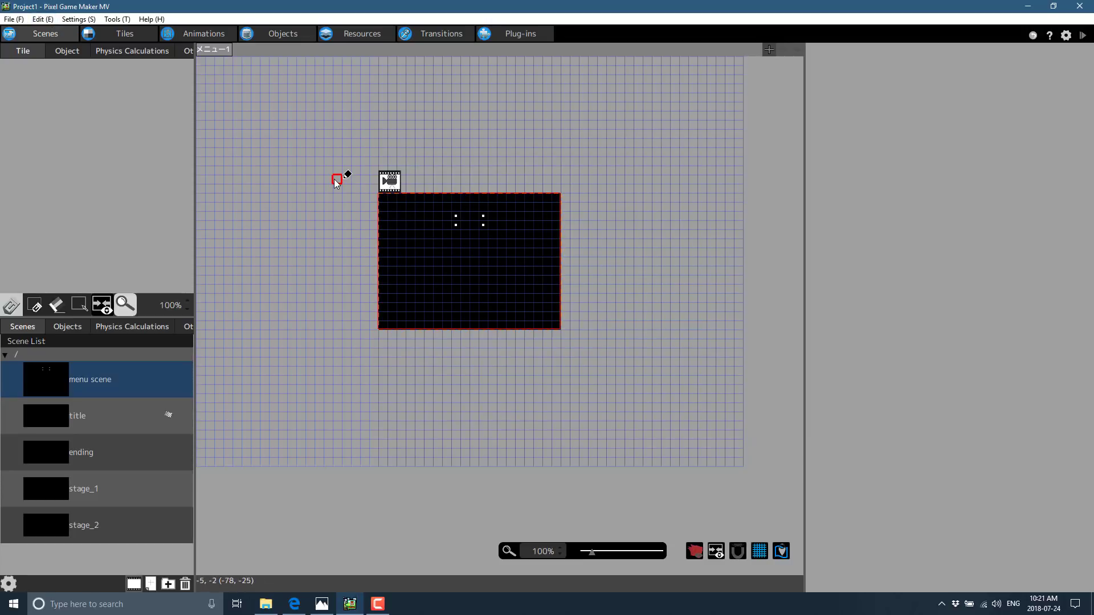
Step: Open the stage_1 scene and make the MENU layer the active one
{"action": "left_click", "coordinate": [94, 410]}
{"action": "left_click", "coordinate": [94, 466]}
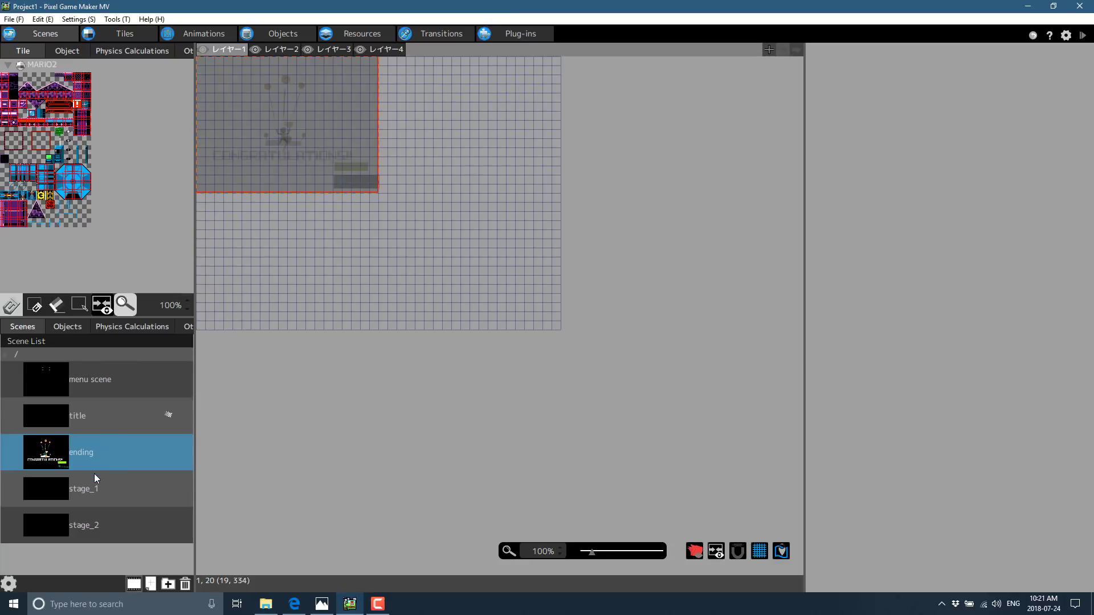
{"action": "left_click", "coordinate": [88, 484]}
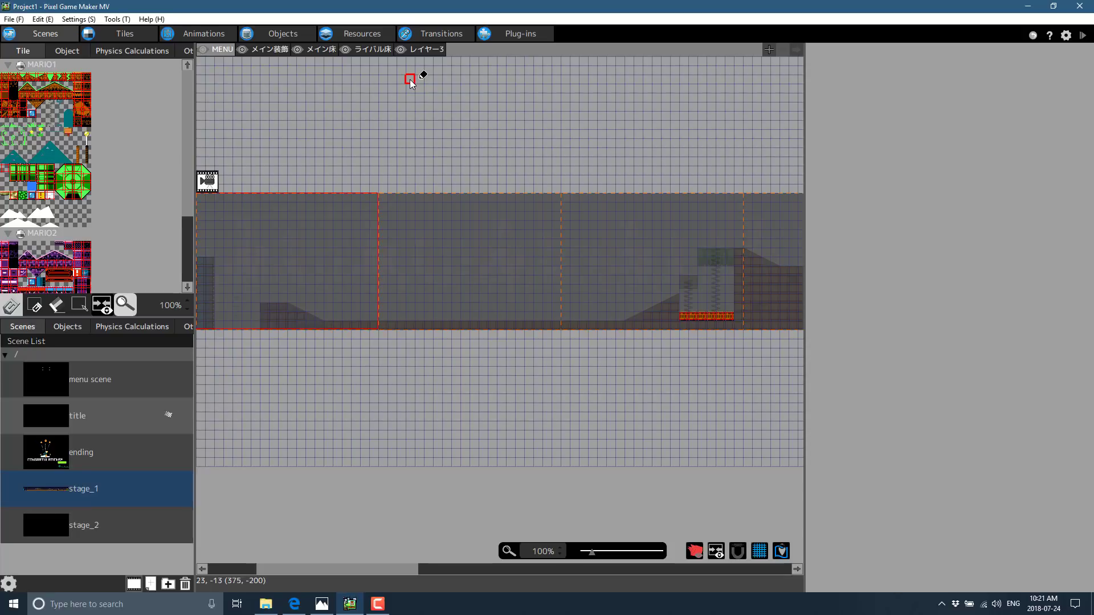
{"action": "left_click", "coordinate": [261, 51]}
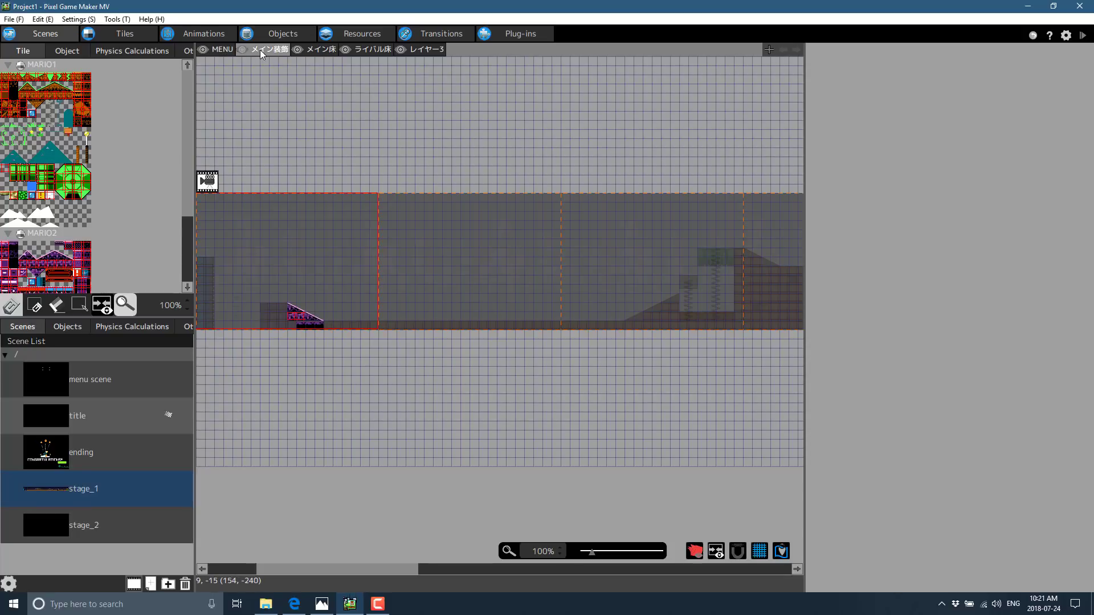
{"action": "left_click", "coordinate": [319, 52]}
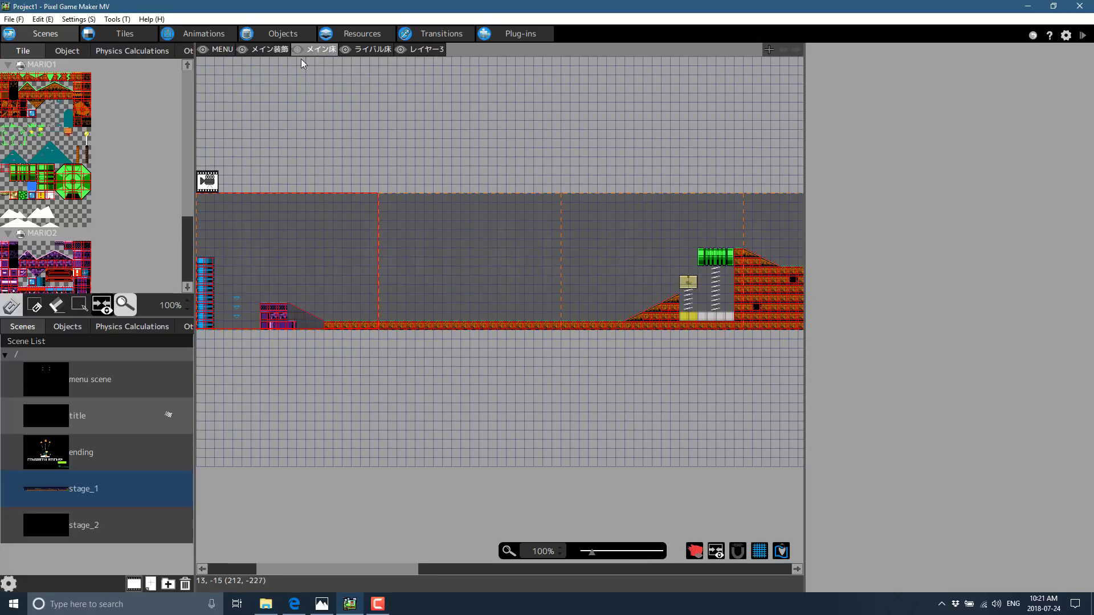
{"action": "left_click", "coordinate": [220, 51]}
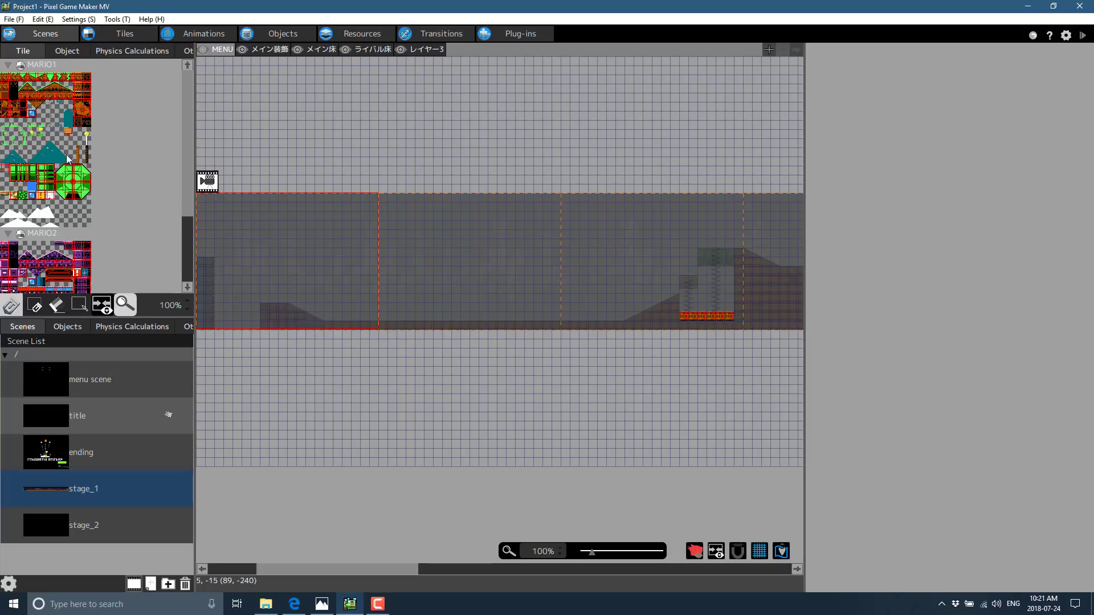
{"action": "left_click", "coordinate": [253, 53]}
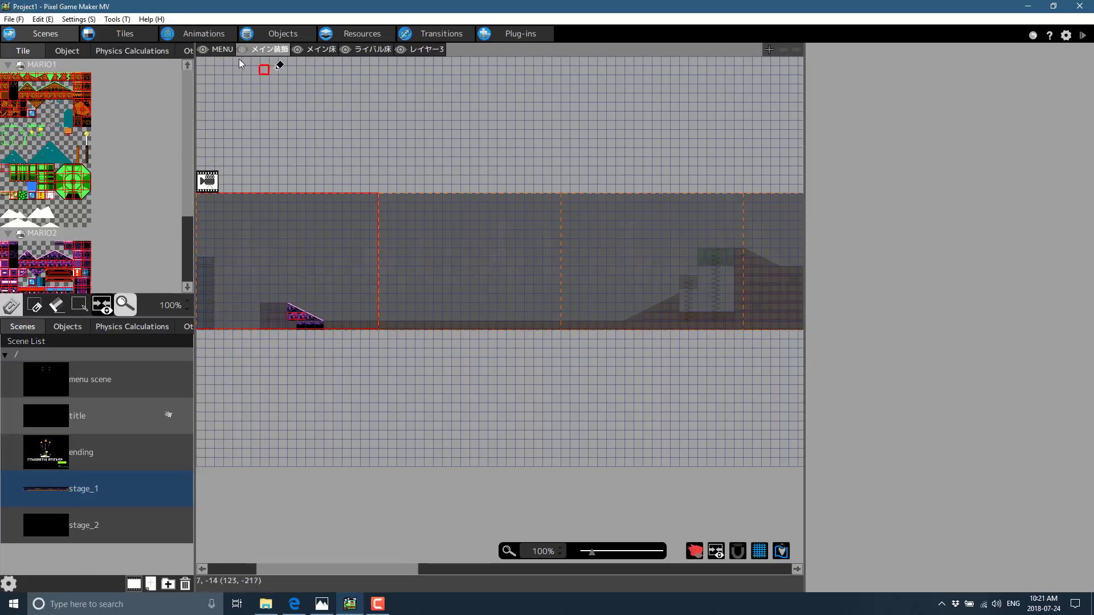
{"action": "left_click", "coordinate": [219, 51]}
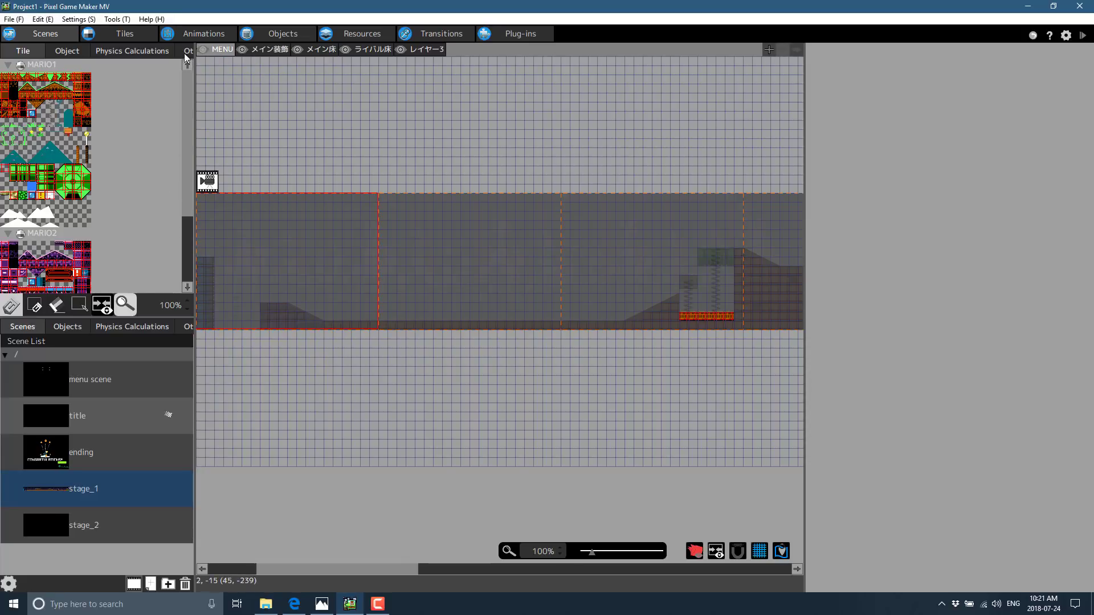
Step: Place four green grass tiles from the MARIO1 tileset on stage_1
{"action": "left_click", "coordinate": [67, 113]}
{"action": "left_click", "coordinate": [32, 122]}
{"action": "left_click", "coordinate": [410, 243]}
{"action": "left_click", "coordinate": [447, 263]}
{"action": "left_click", "coordinate": [493, 273]}
{"action": "left_click", "coordinate": [519, 246]}
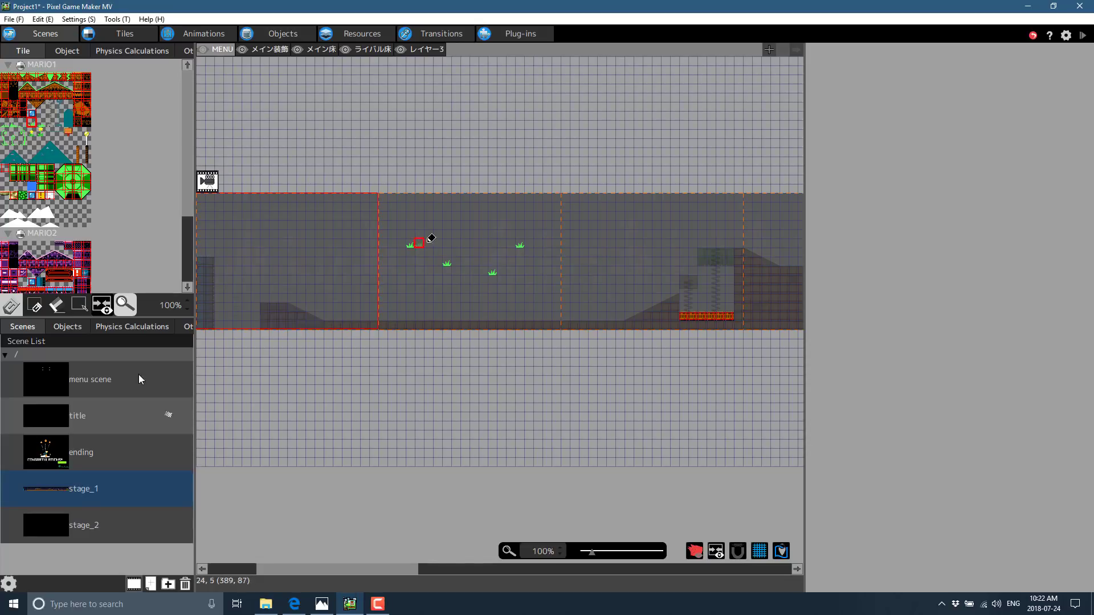
Step: Browse all five scenes, return to stage_1, and show the placeable objects list
{"action": "left_click", "coordinate": [97, 392]}
{"action": "left_click", "coordinate": [101, 414]}
{"action": "left_click", "coordinate": [99, 452]}
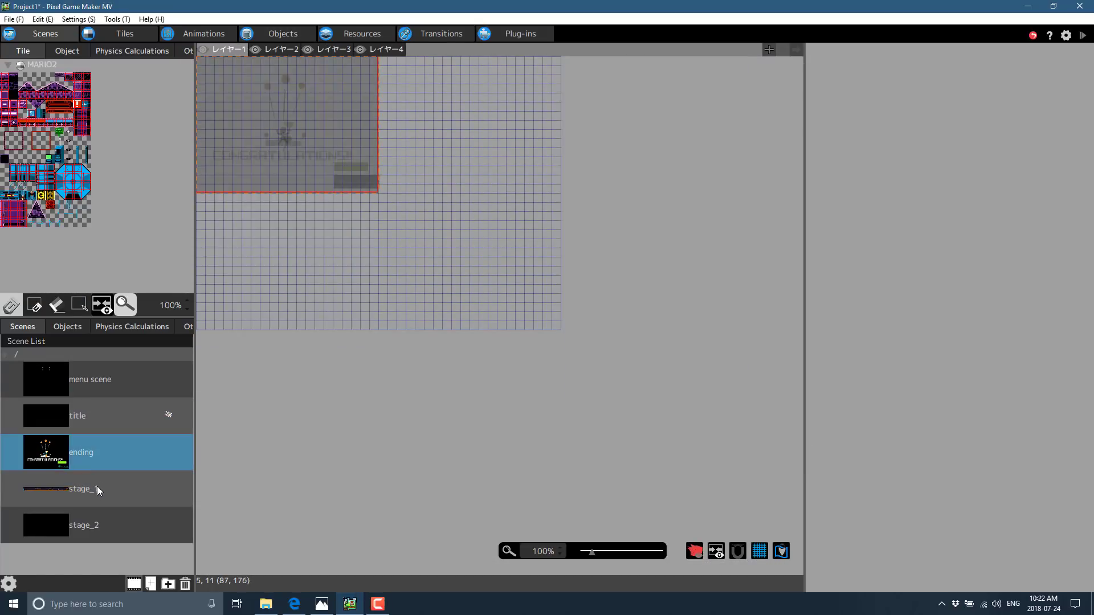
{"action": "left_click", "coordinate": [98, 488]}
{"action": "left_click", "coordinate": [98, 516]}
{"action": "left_click", "coordinate": [97, 489]}
{"action": "left_click", "coordinate": [95, 462]}
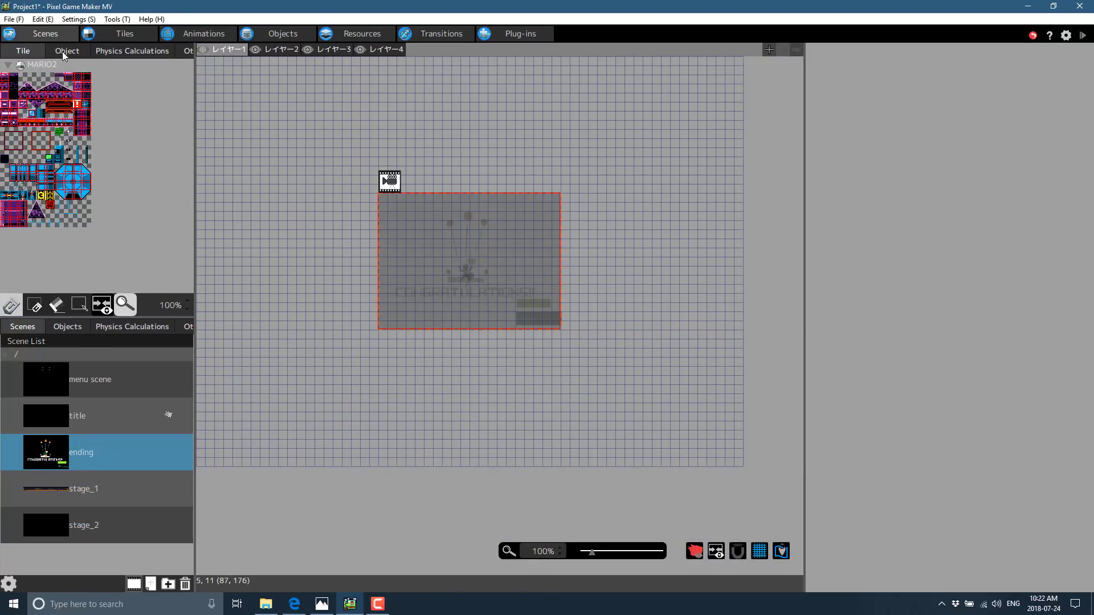
{"action": "left_click", "coordinate": [122, 486]}
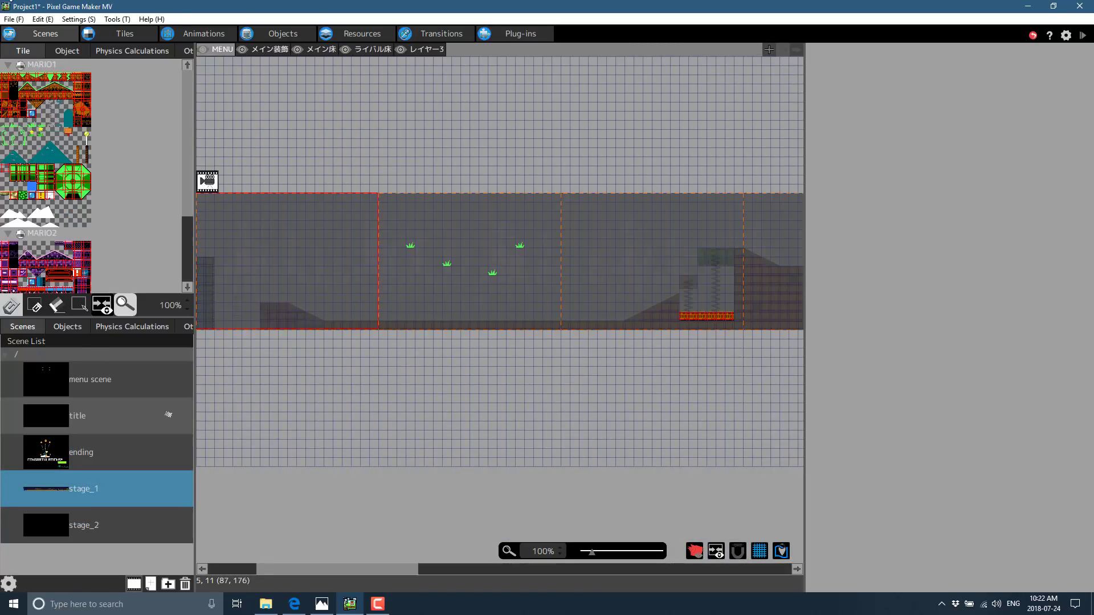
{"action": "left_click", "coordinate": [76, 51]}
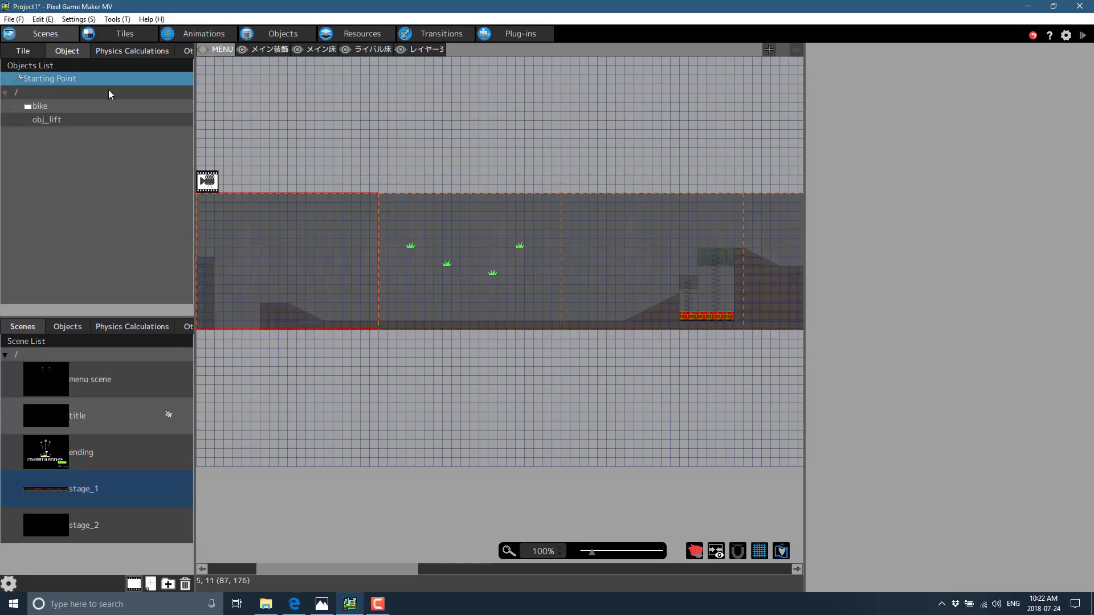
Step: Open the bike folder and browse the Rope, Axis, Spring and Gravity/Repulsion physics tools
{"action": "left_click", "coordinate": [34, 106]}
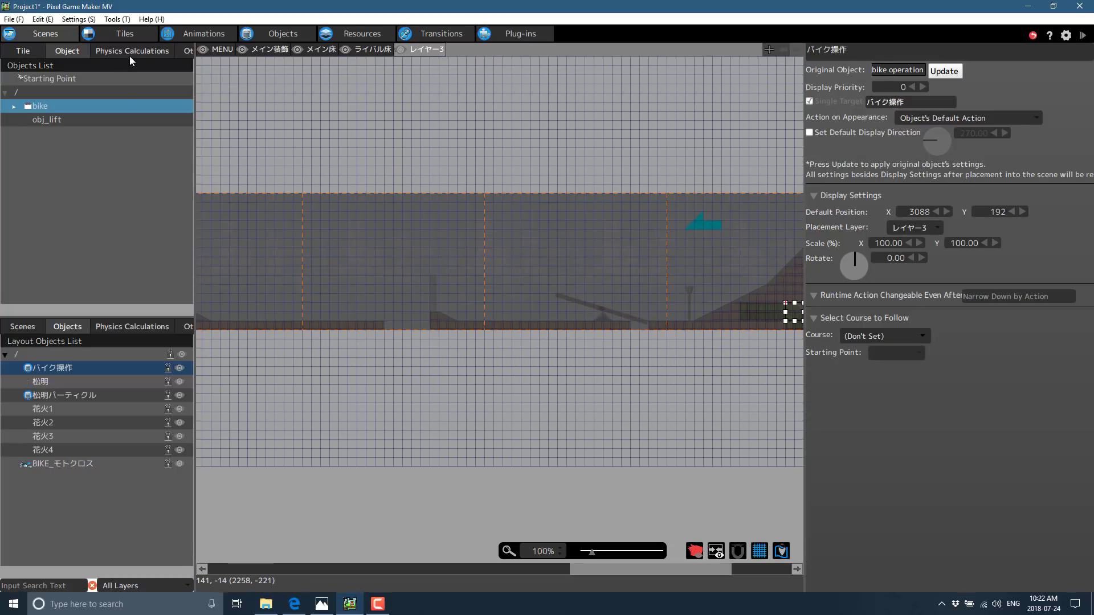
{"action": "left_click", "coordinate": [135, 41]}
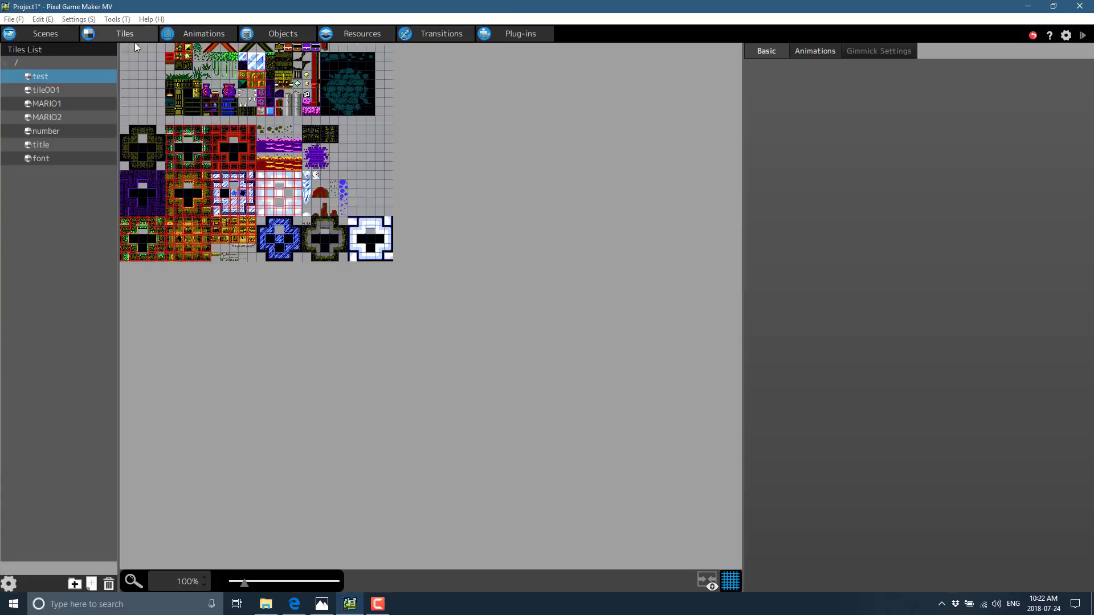
{"action": "left_click", "coordinate": [28, 32]}
{"action": "left_click", "coordinate": [128, 51]}
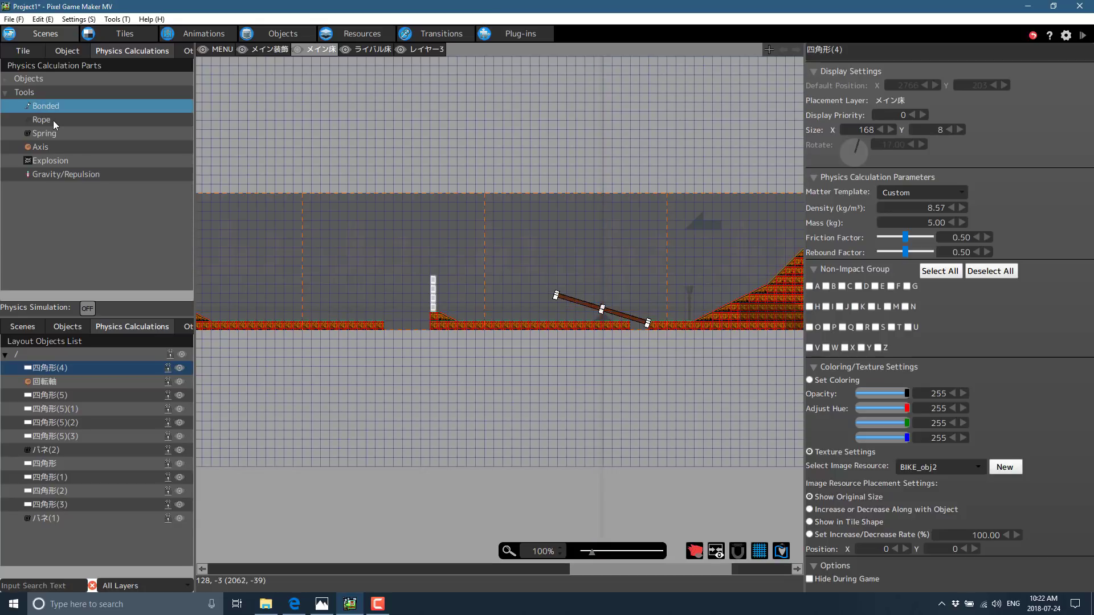
{"action": "left_click", "coordinate": [53, 120]}
{"action": "left_click", "coordinate": [55, 146]}
{"action": "left_click", "coordinate": [52, 135]}
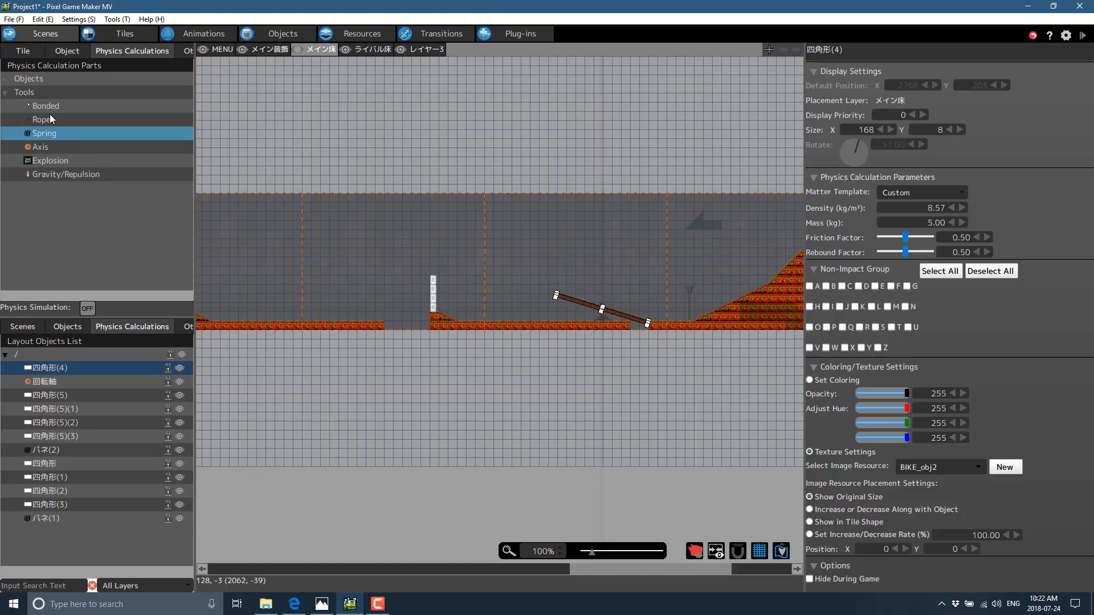
{"action": "left_click", "coordinate": [70, 170]}
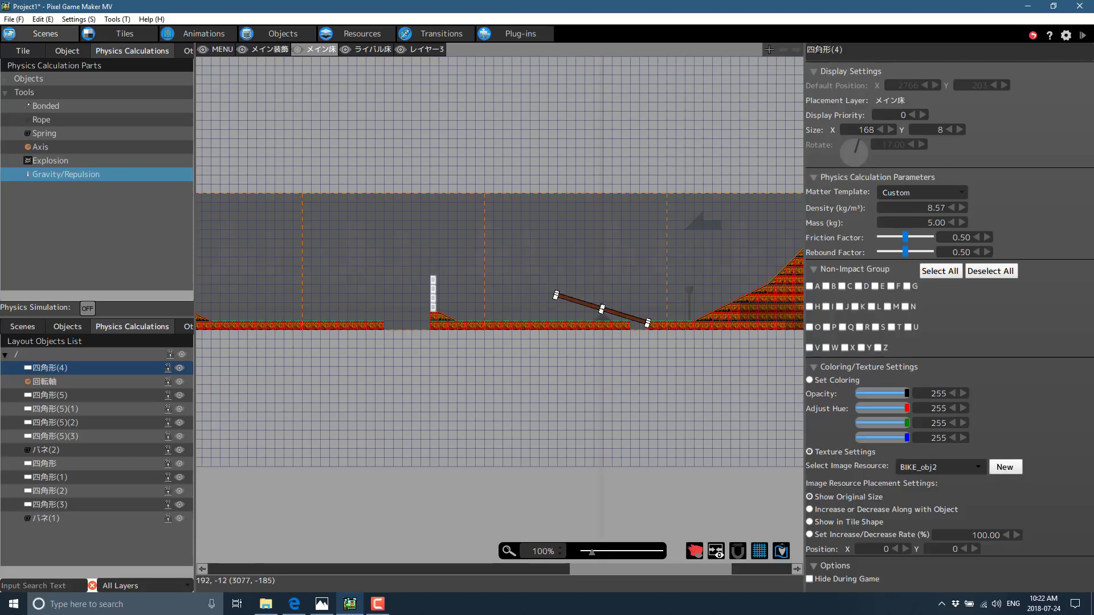
Step: Select Place Slope in the Others list on the メイン床 layer, then open the Tiles editor
{"action": "left_click", "coordinate": [370, 50]}
{"action": "left_click", "coordinate": [314, 49]}
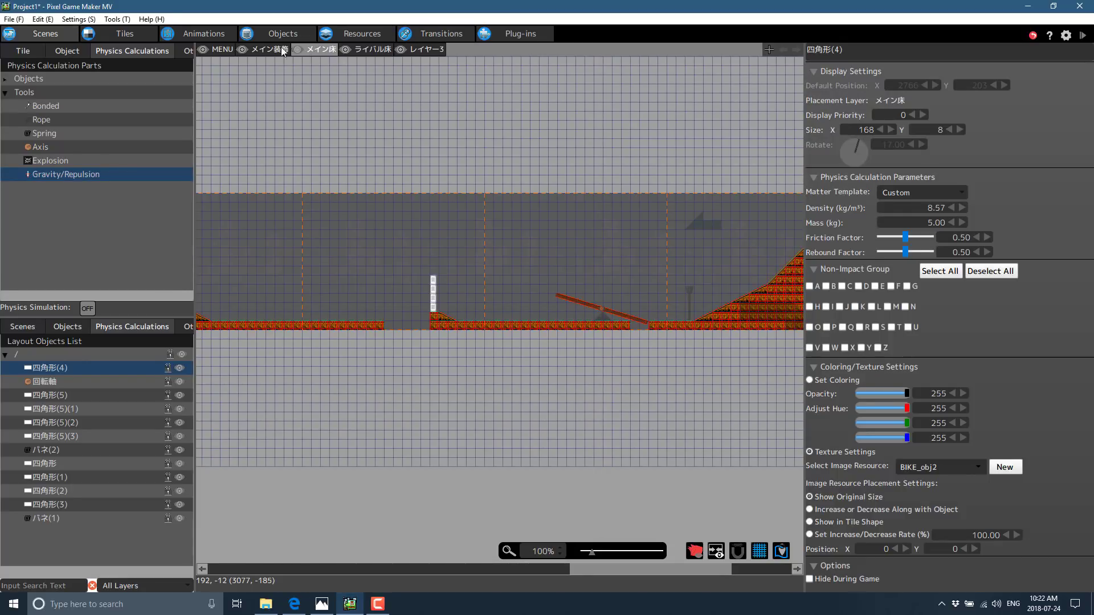
{"action": "left_click", "coordinate": [189, 51]}
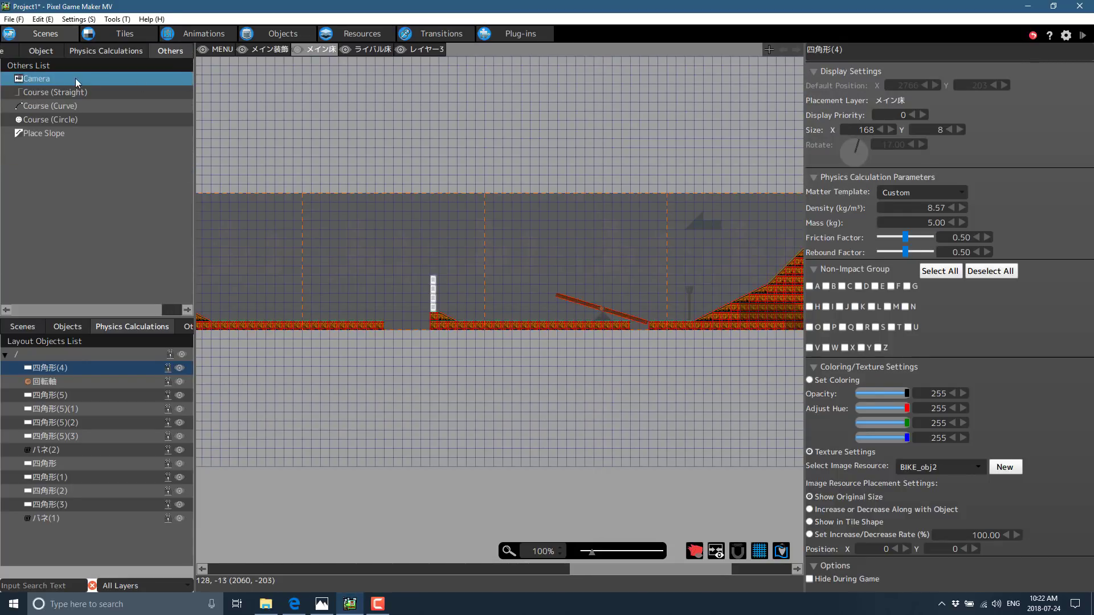
{"action": "left_click", "coordinate": [65, 92]}
{"action": "left_click", "coordinate": [61, 133]}
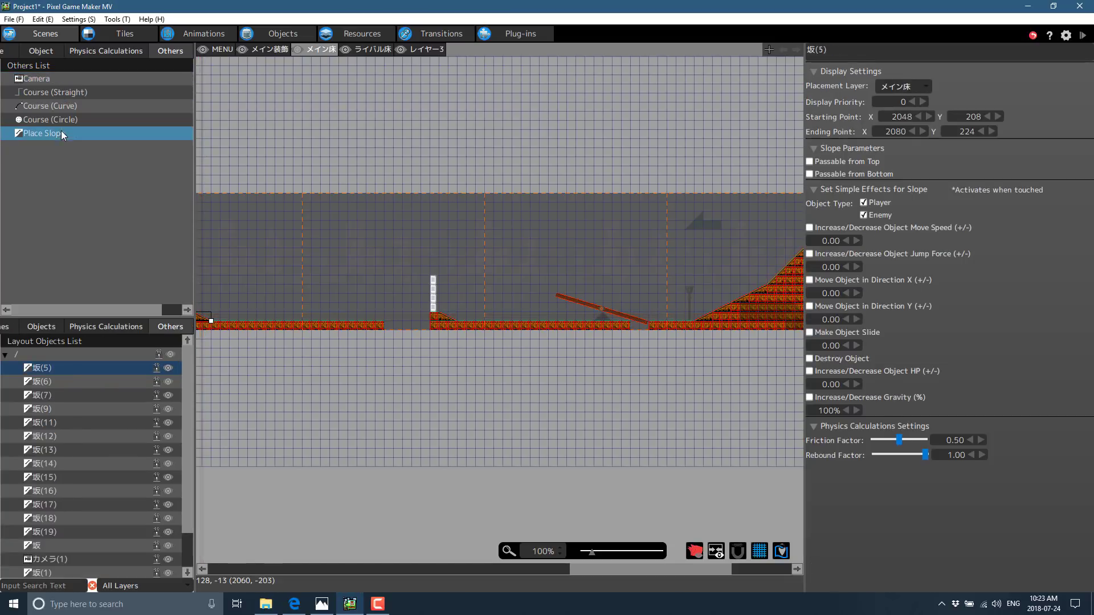
{"action": "left_click", "coordinate": [131, 34]}
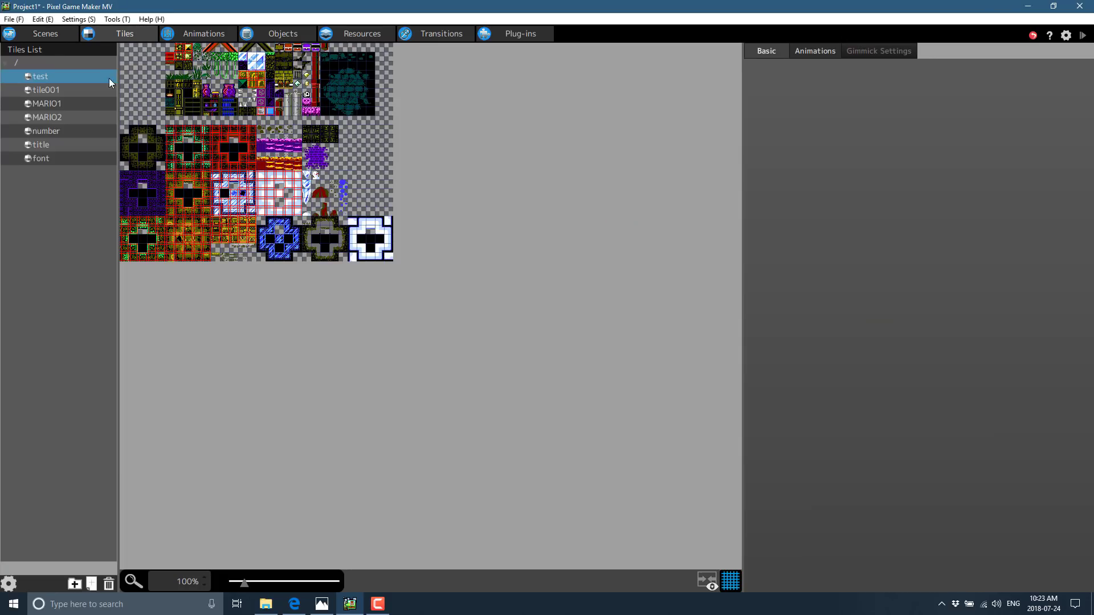
Step: Cycle through the tile001, MARIO1, title and font tilesets, ending on the number digit sheet
{"action": "left_click", "coordinate": [25, 91]}
{"action": "left_click", "coordinate": [47, 103]}
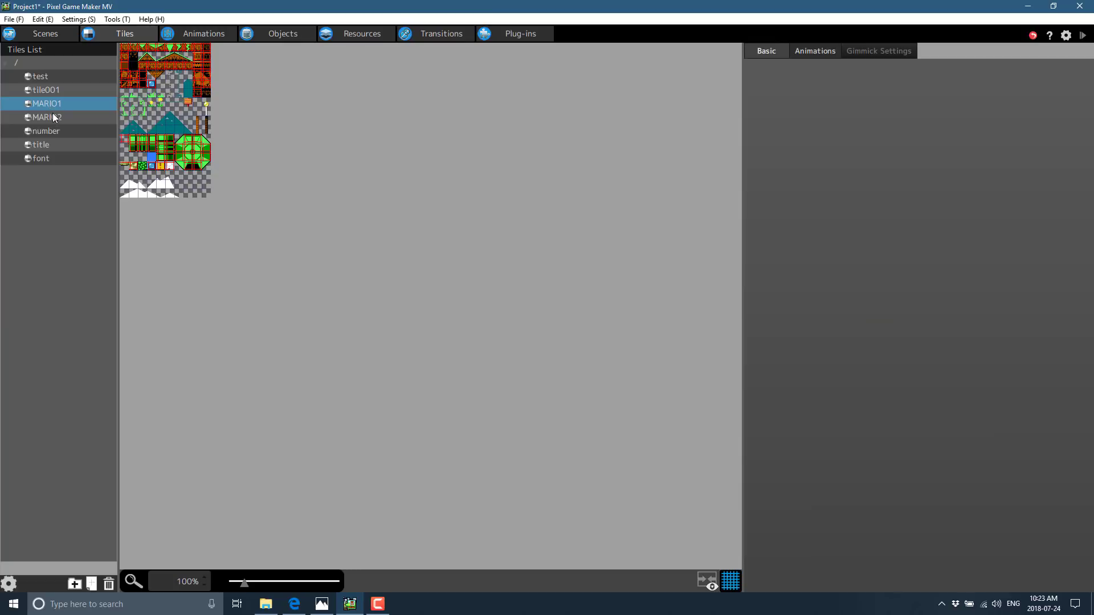
{"action": "left_click", "coordinate": [56, 131]}
{"action": "left_click", "coordinate": [50, 145]}
{"action": "left_click", "coordinate": [51, 157]}
{"action": "left_click", "coordinate": [60, 131]}
{"action": "left_click", "coordinate": [53, 145]}
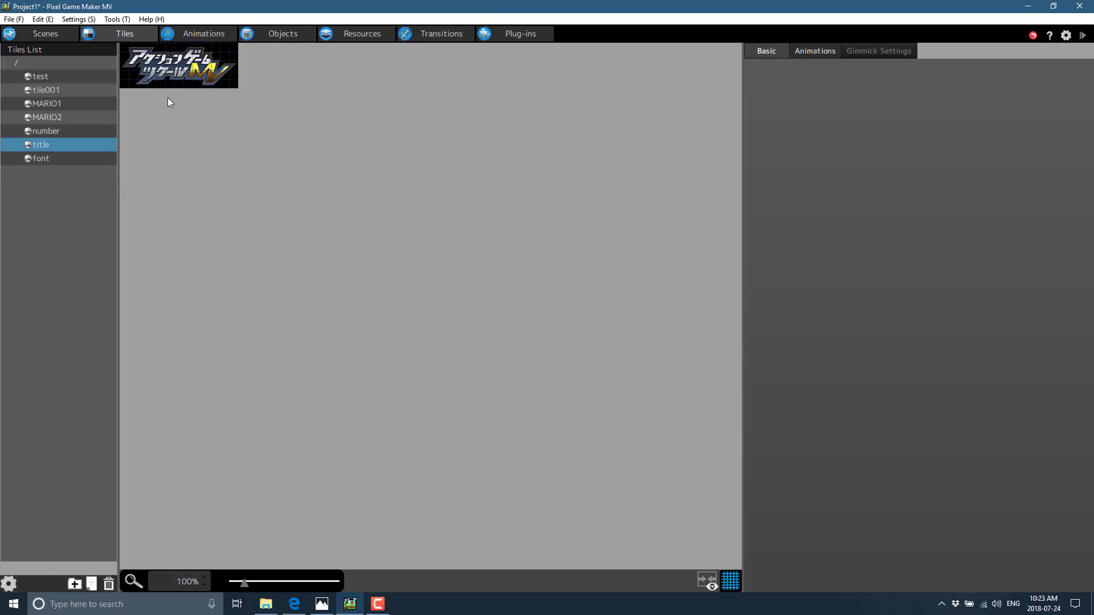
{"action": "left_click", "coordinate": [45, 134]}
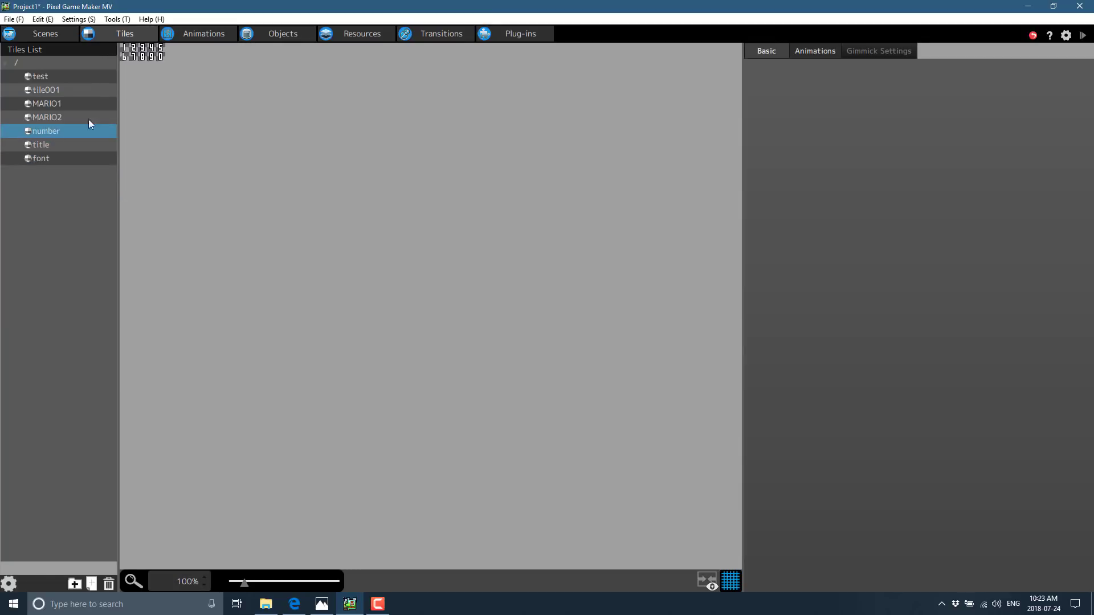
Step: Open the Animations editor, select BIKE, and preview its BIKE_2 image
{"action": "left_click", "coordinate": [220, 33]}
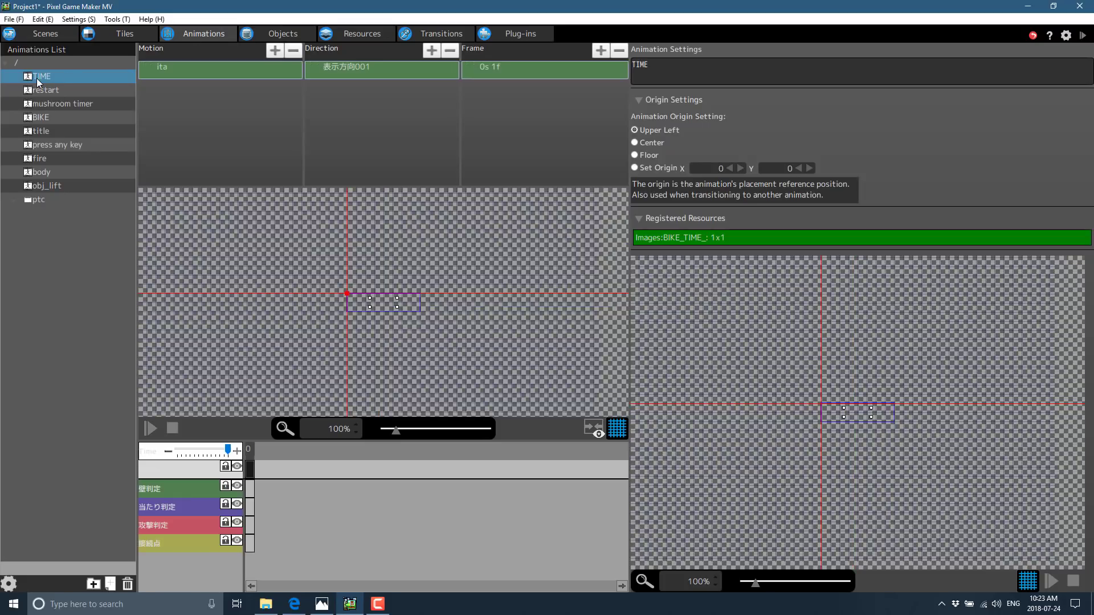
{"action": "left_click", "coordinate": [44, 91]}
{"action": "left_click", "coordinate": [46, 117]}
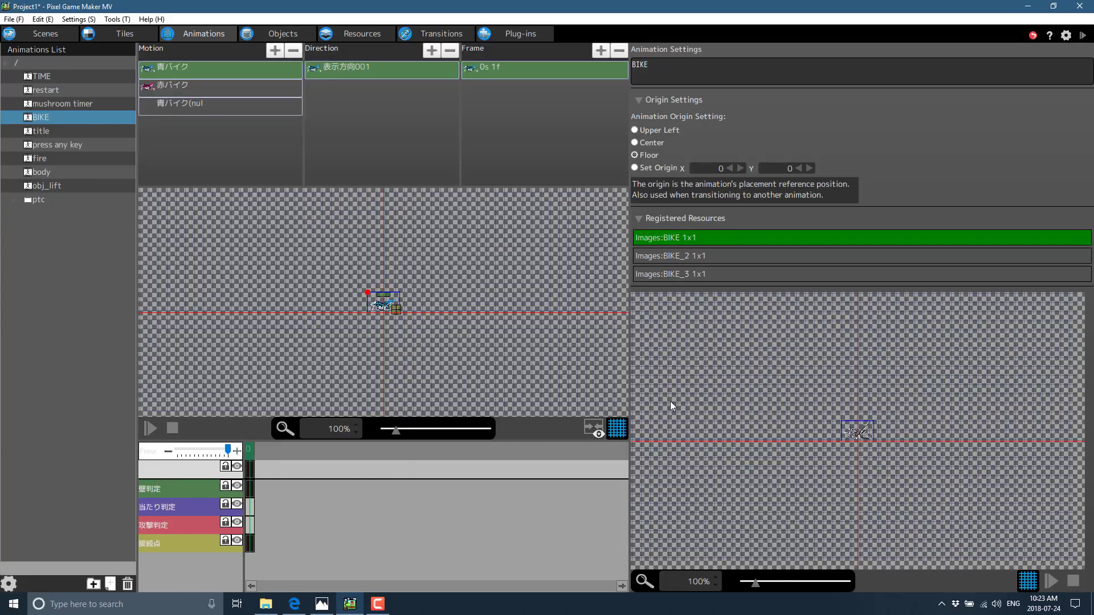
{"action": "left_click", "coordinate": [696, 261]}
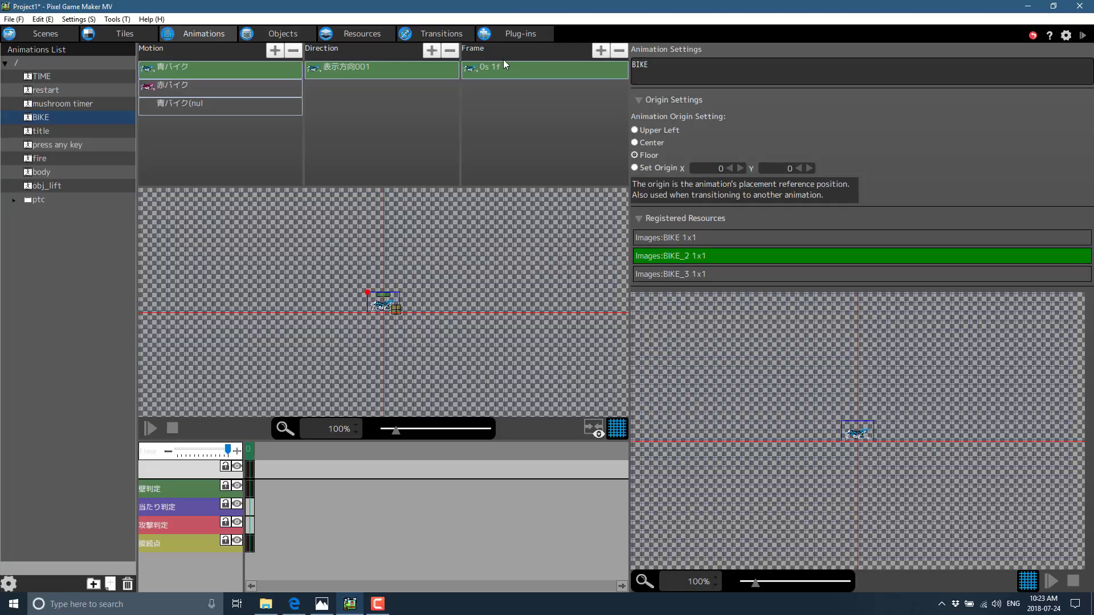
Step: Open BIKE_player and view its basic, movement, display, variable, switch and physics settings
{"action": "left_click", "coordinate": [283, 34]}
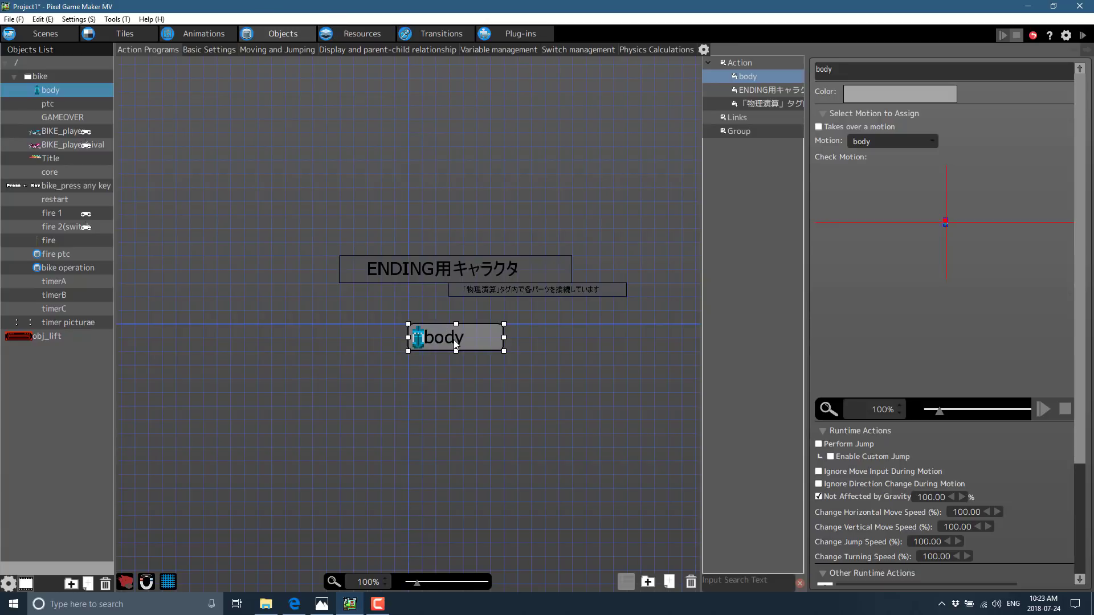
{"action": "left_click", "coordinate": [72, 132]}
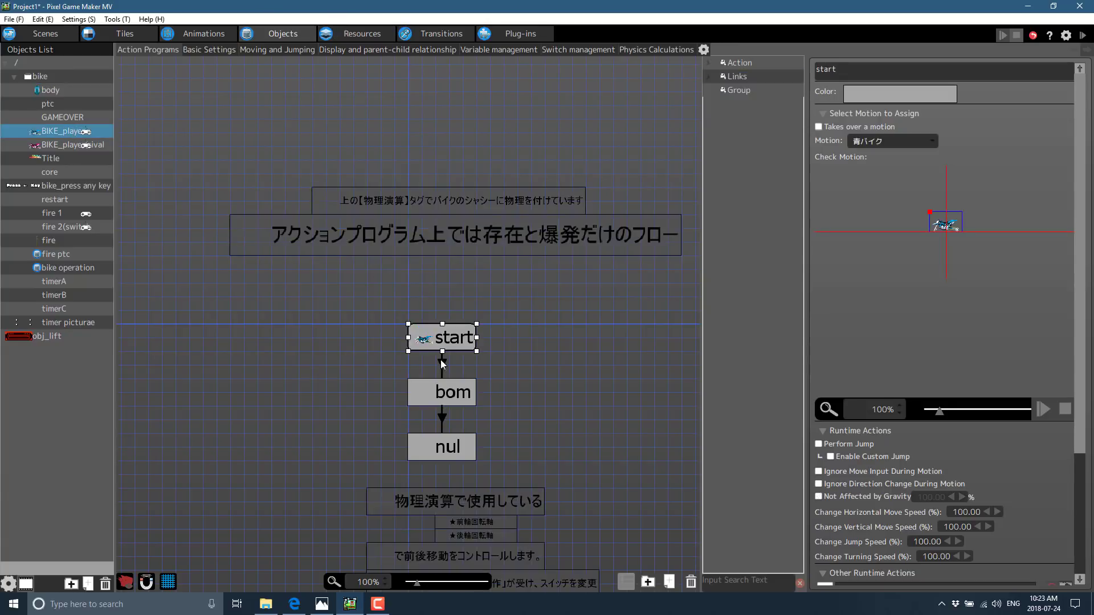
{"action": "left_click", "coordinate": [219, 50]}
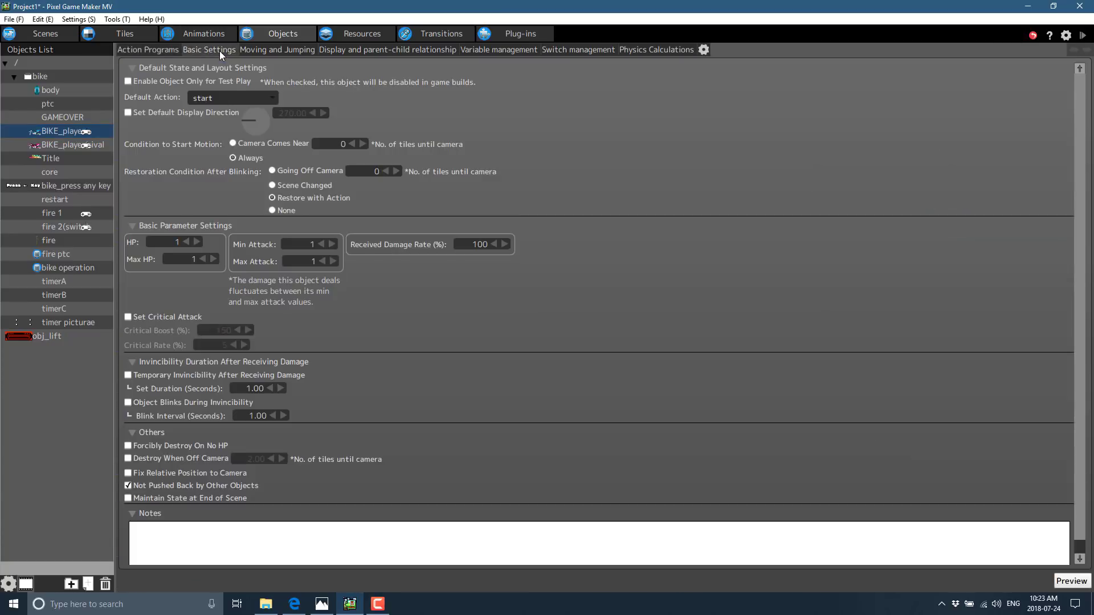
{"action": "left_click", "coordinate": [262, 52]}
{"action": "left_click", "coordinate": [397, 51]}
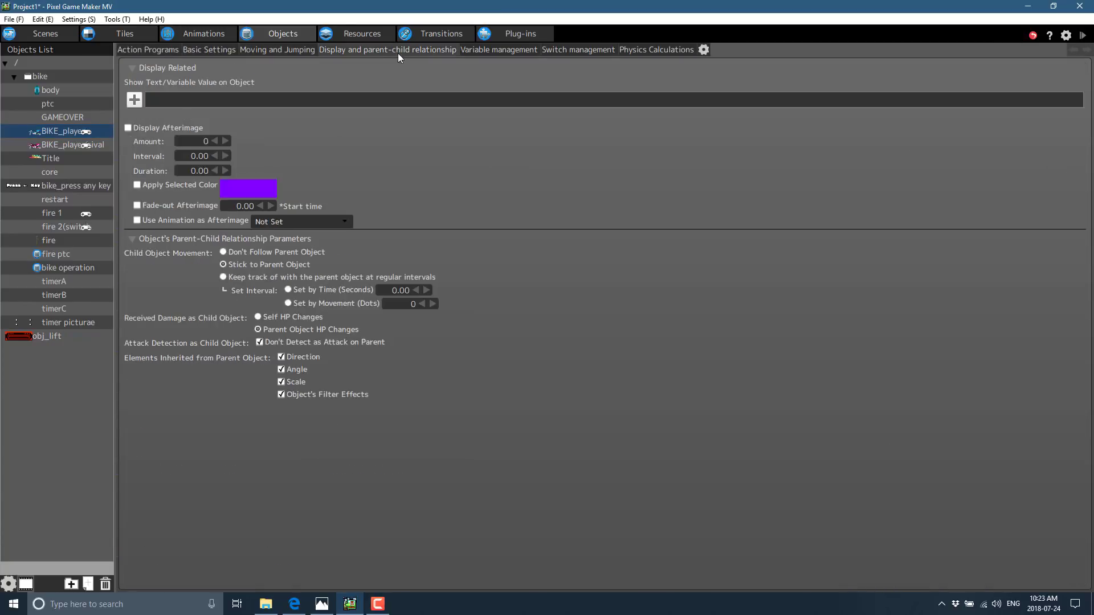
{"action": "left_click", "coordinate": [493, 50]}
{"action": "left_click", "coordinate": [570, 51]}
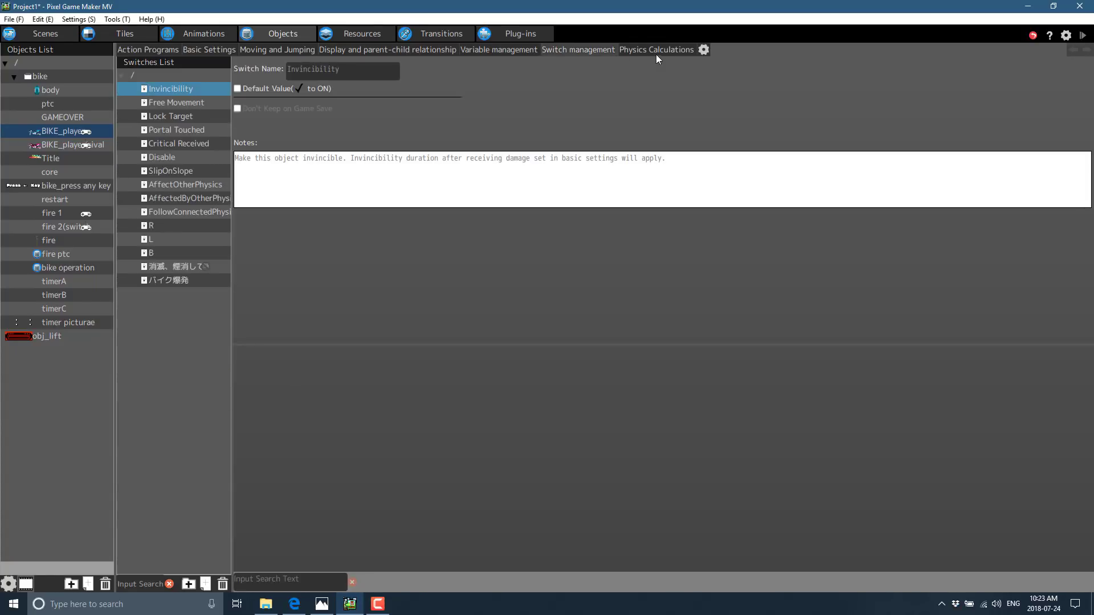
{"action": "left_click", "coordinate": [664, 51]}
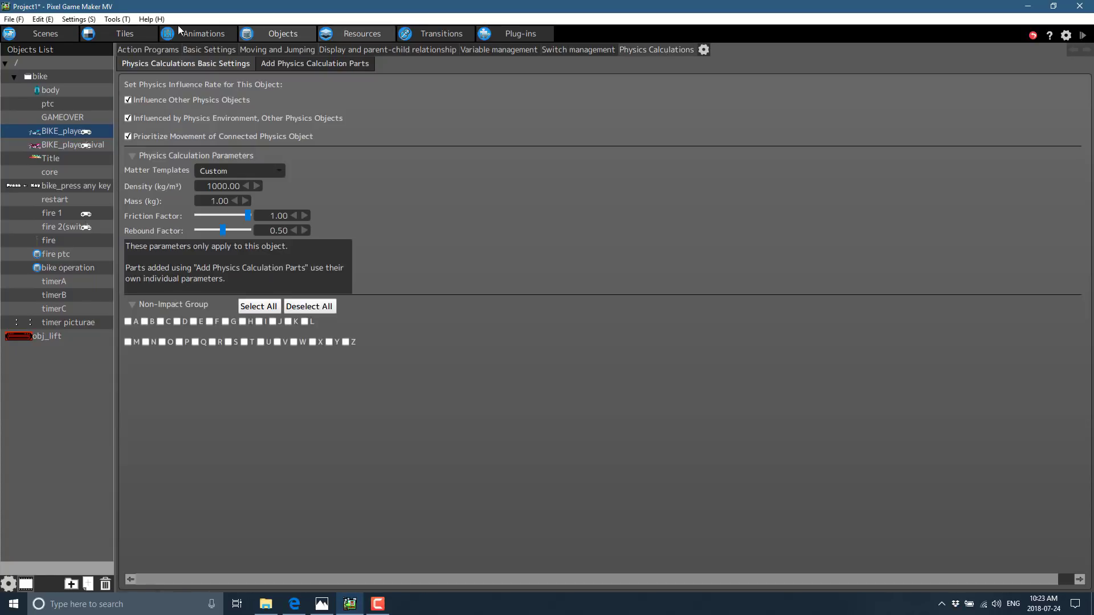
Step: Check the switches and physics parts again, then return to the start → bom → nul action program
{"action": "left_click", "coordinate": [138, 52]}
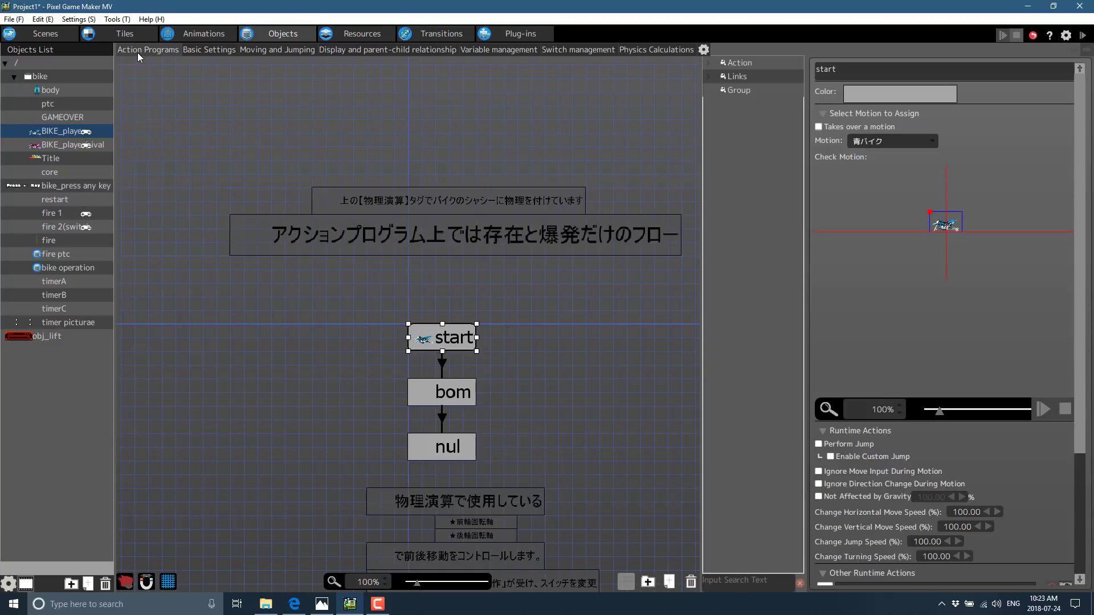
{"action": "left_click", "coordinate": [597, 51]}
{"action": "left_click", "coordinate": [663, 53]}
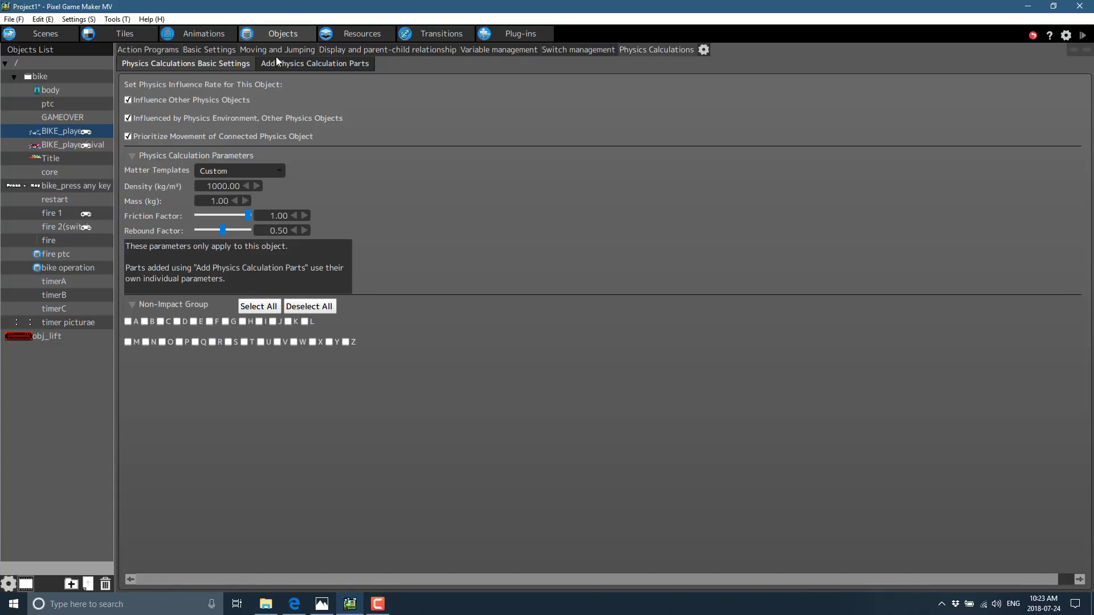
{"action": "left_click", "coordinate": [294, 65]}
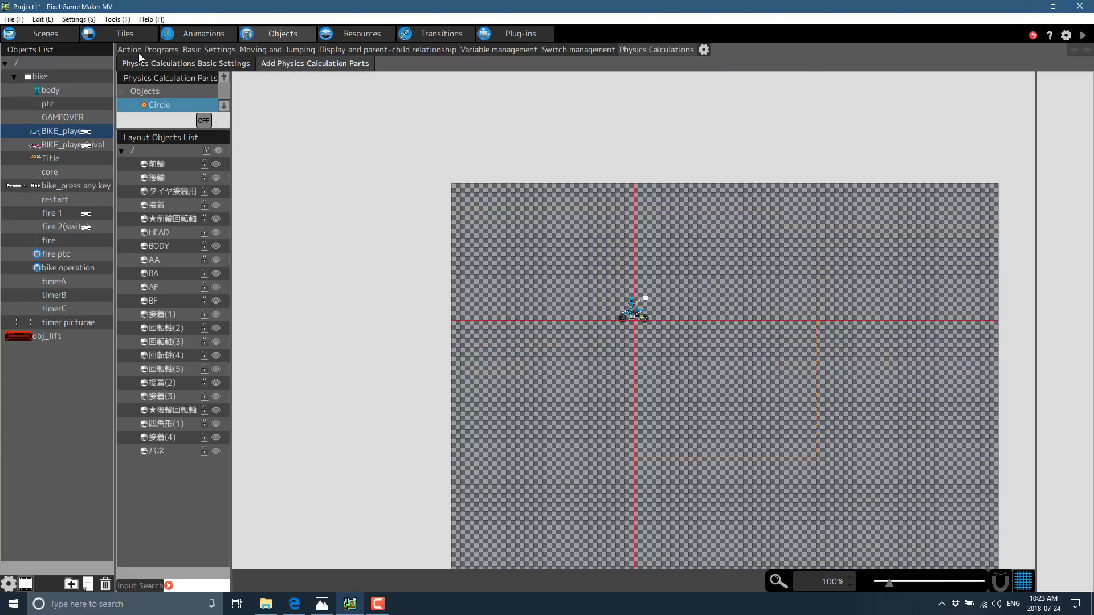
{"action": "left_click", "coordinate": [139, 51]}
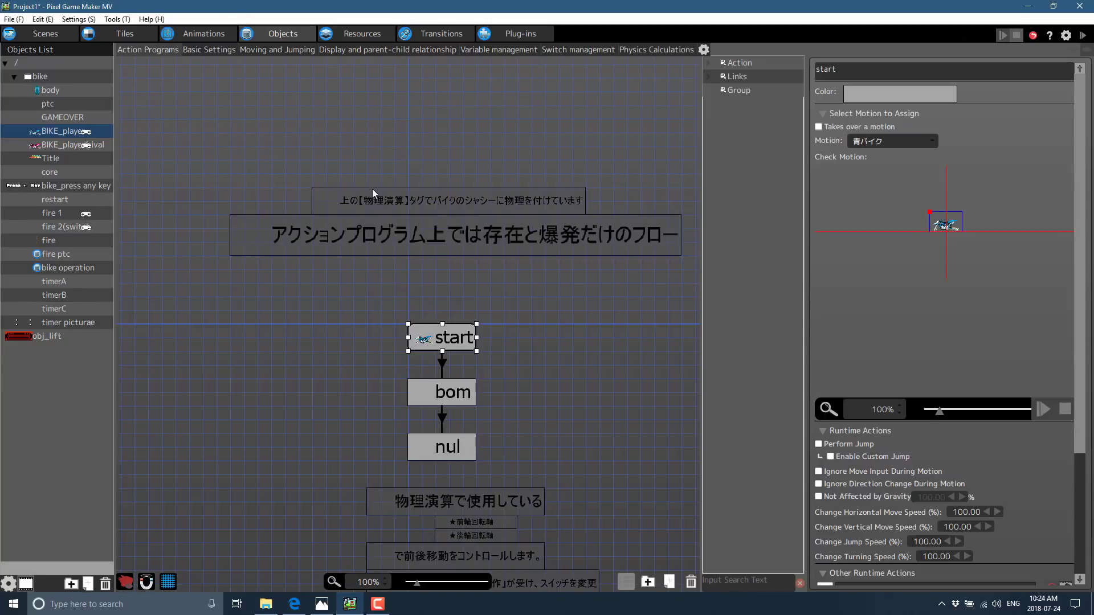
{"action": "middle_click_drag", "start_coordinate": [582, 515], "coordinate": [558, 469]}
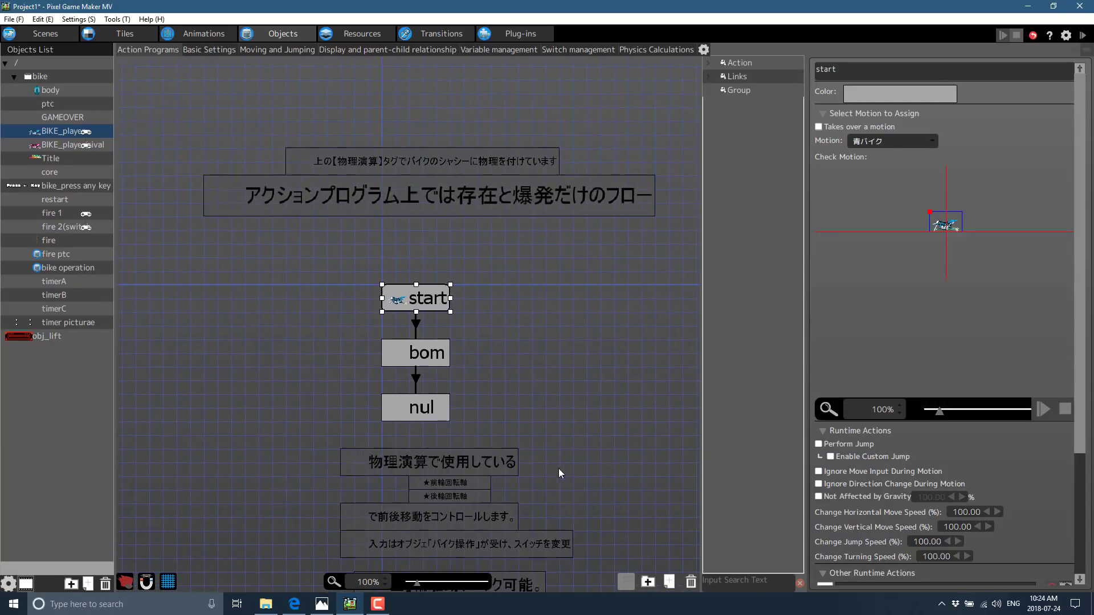
{"action": "left_click", "coordinate": [426, 360]}
{"action": "left_click", "coordinate": [443, 408]}
{"action": "left_click", "coordinate": [433, 358]}
{"action": "left_click", "coordinate": [417, 288]}
{"action": "left_click", "coordinate": [428, 353]}
{"action": "left_click", "coordinate": [429, 309]}
{"action": "left_click", "coordinate": [435, 416]}
{"action": "left_click", "coordinate": [709, 64]}
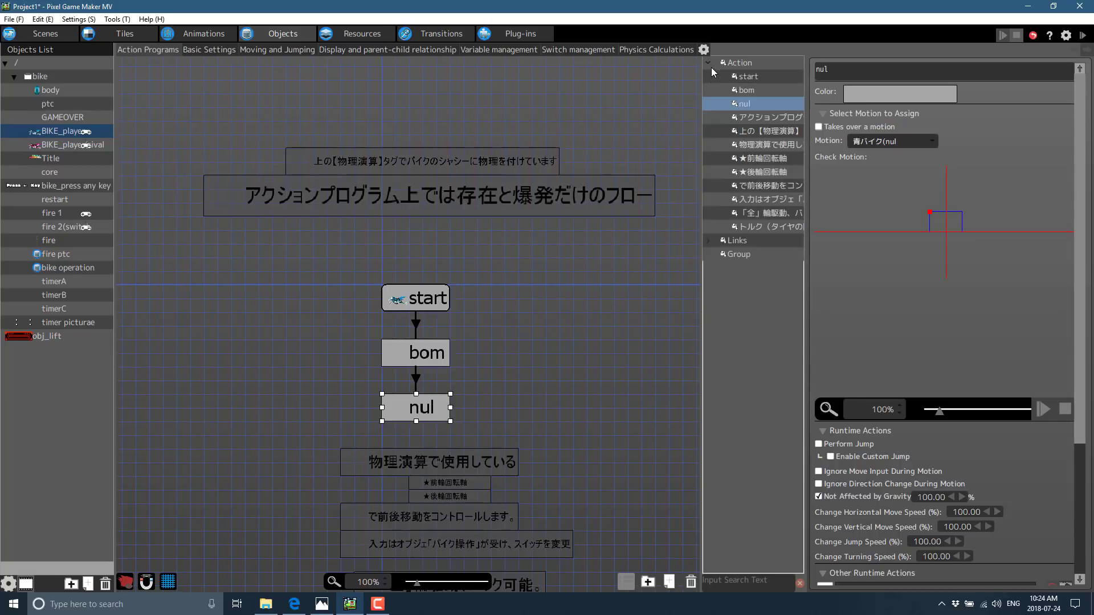
{"action": "left_click", "coordinate": [751, 131]}
{"action": "left_click", "coordinate": [750, 158]}
{"action": "left_click", "coordinate": [754, 185]}
{"action": "left_click", "coordinate": [439, 196]}
{"action": "left_click", "coordinate": [436, 169]}
{"action": "left_click", "coordinate": [486, 196]}
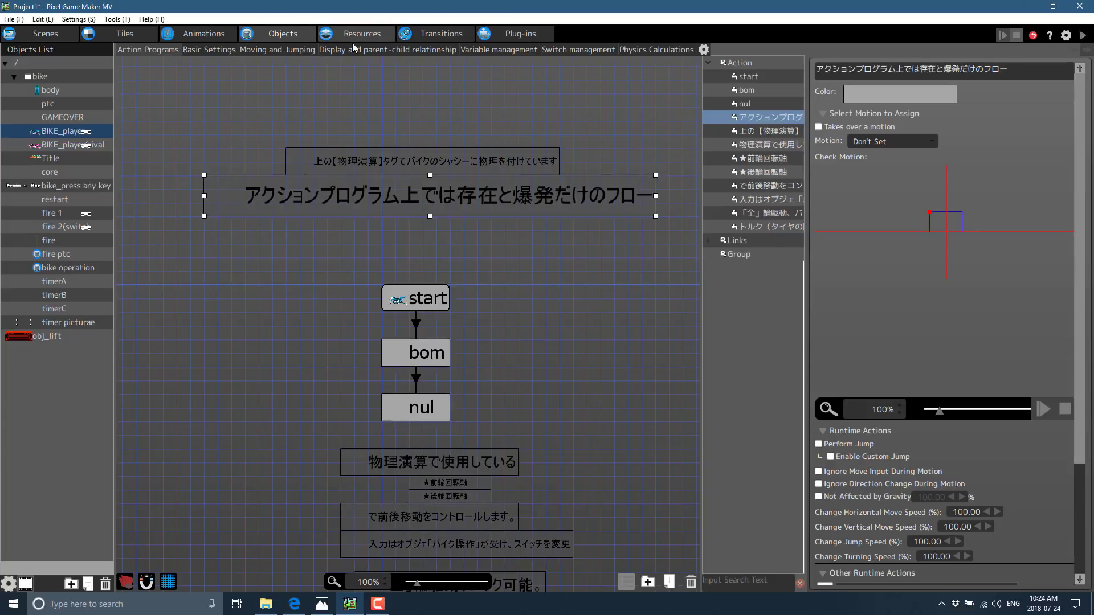
Step: Open Resources and preview the BIKEbody, mush, BG2 and Press any key images
{"action": "left_click", "coordinate": [369, 30]}
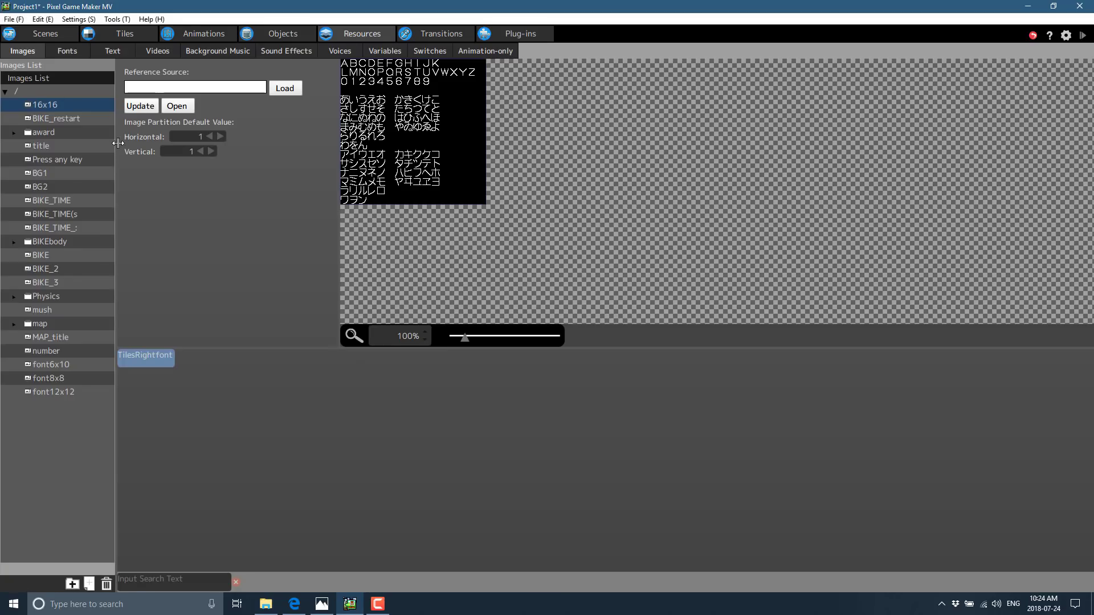
{"action": "left_click", "coordinate": [5, 92]}
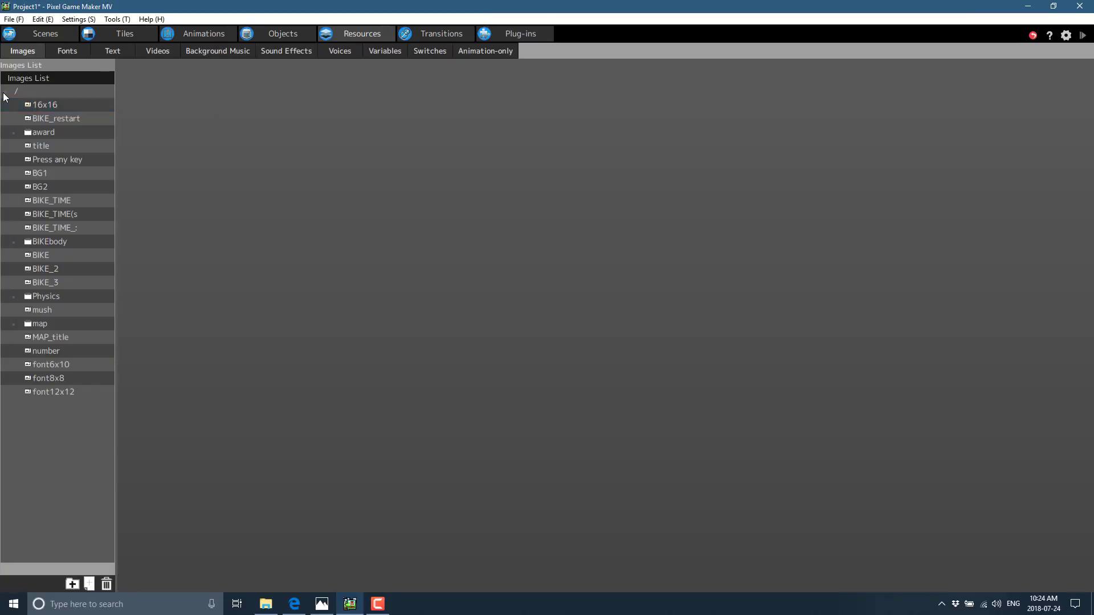
{"action": "left_click", "coordinate": [5, 92]}
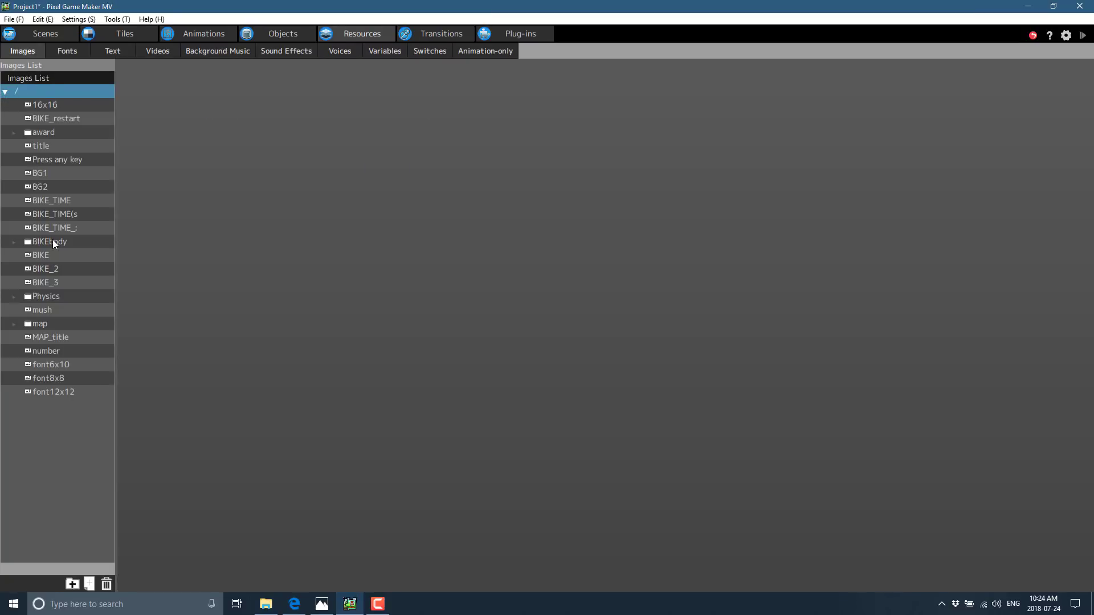
{"action": "left_click", "coordinate": [52, 242]}
{"action": "left_click", "coordinate": [57, 309]}
{"action": "left_click", "coordinate": [53, 188]}
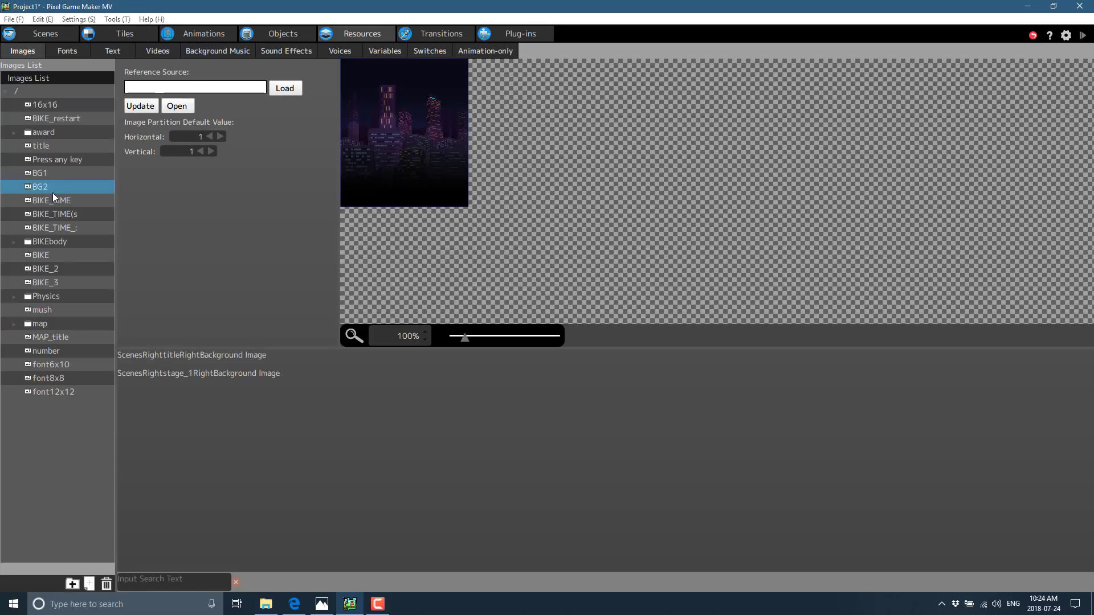
{"action": "left_click", "coordinate": [52, 158]}
Step: Step through the Fonts, Text, Videos, BGM, Sound Effects, Voices, Variables and Switches lists
{"action": "left_click", "coordinate": [69, 50]}
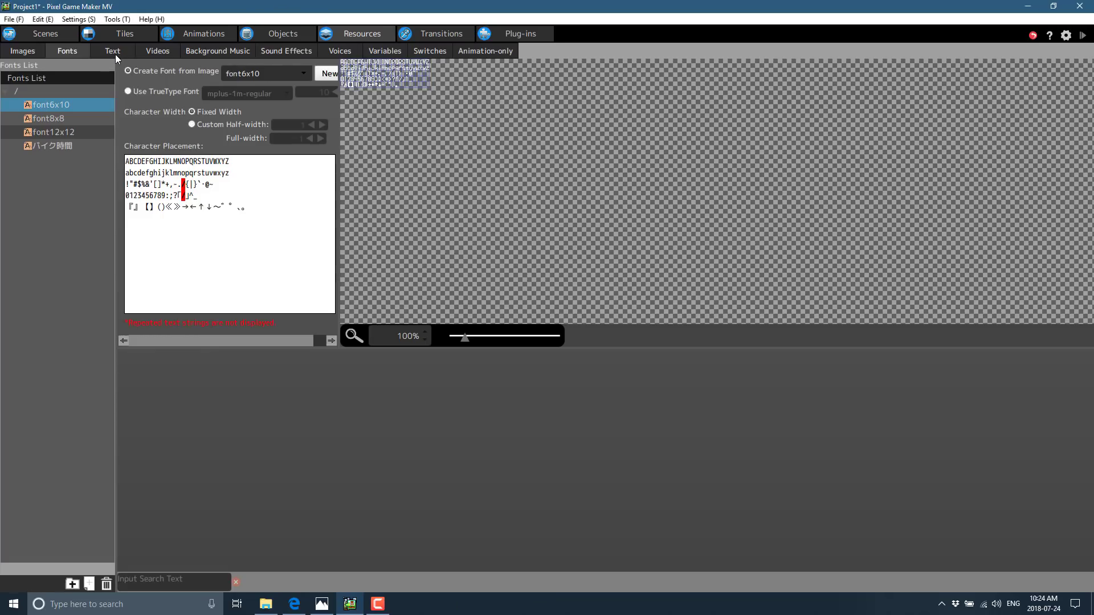
{"action": "left_click", "coordinate": [118, 53]}
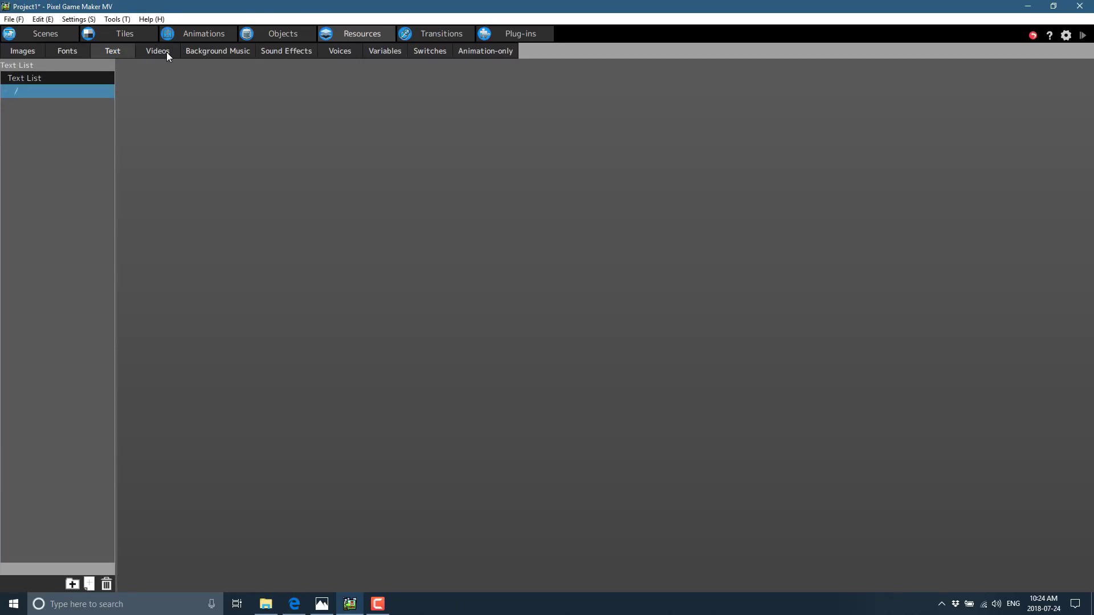
{"action": "left_click", "coordinate": [166, 52]}
{"action": "left_click", "coordinate": [213, 50]}
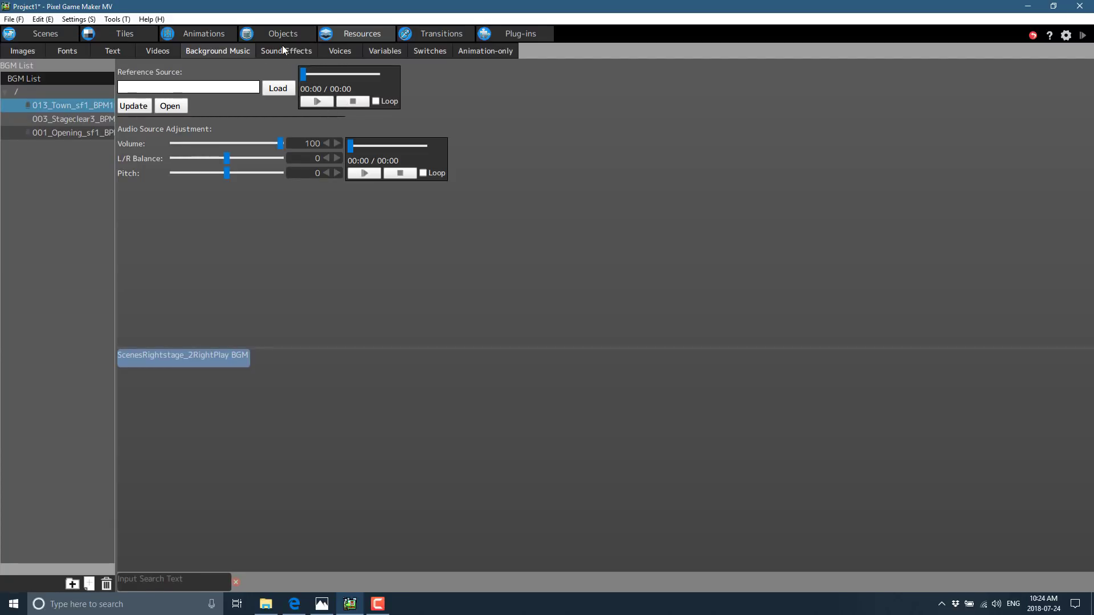
{"action": "left_click", "coordinate": [297, 54]}
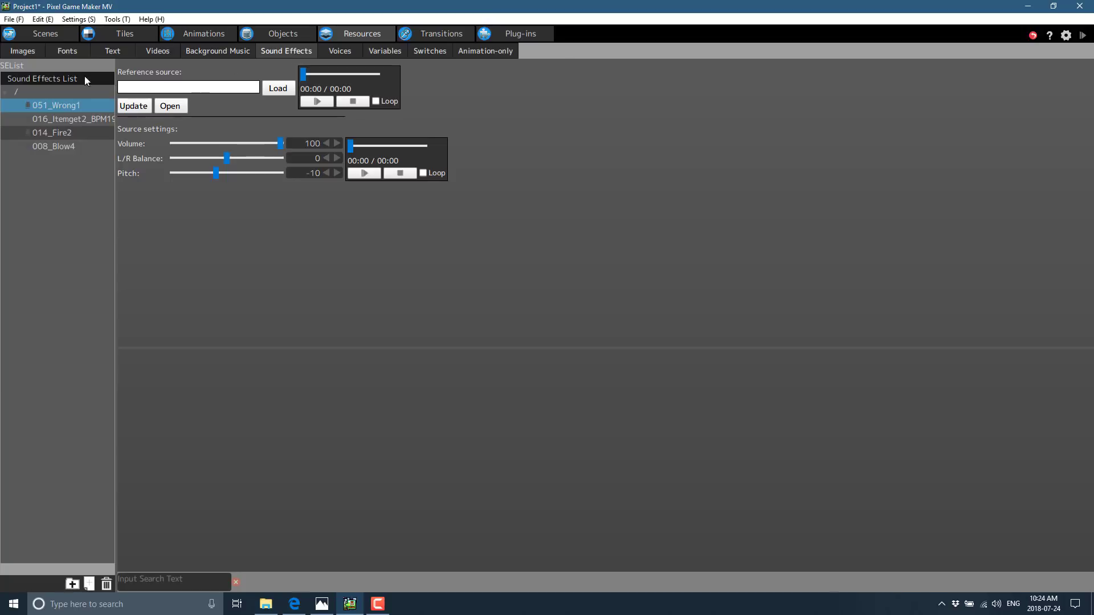
{"action": "left_click", "coordinate": [346, 51]}
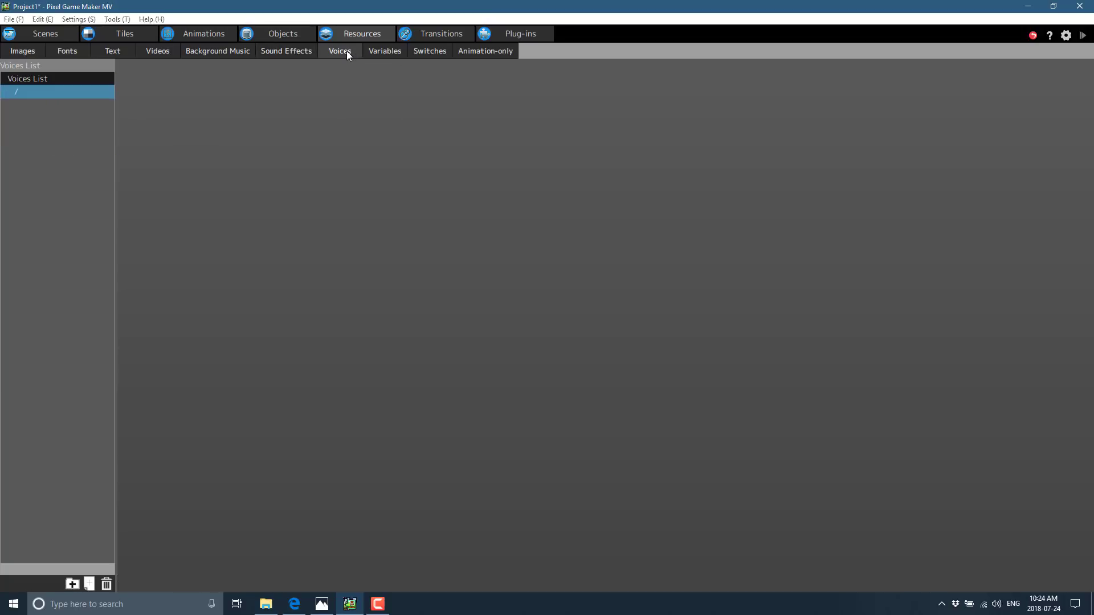
{"action": "left_click", "coordinate": [394, 52]}
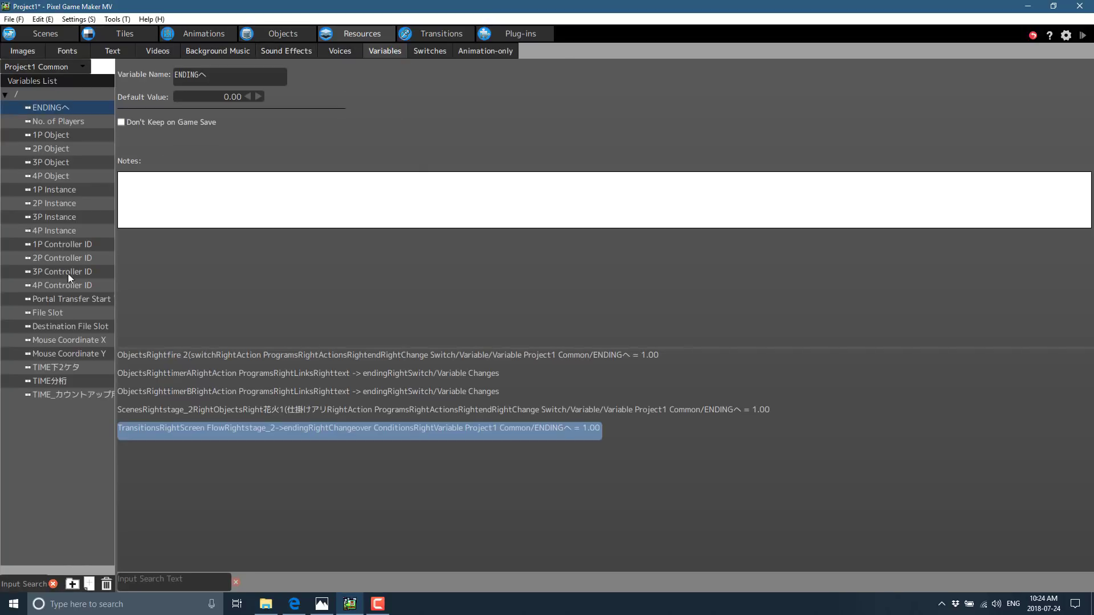
{"action": "left_click", "coordinate": [430, 57]}
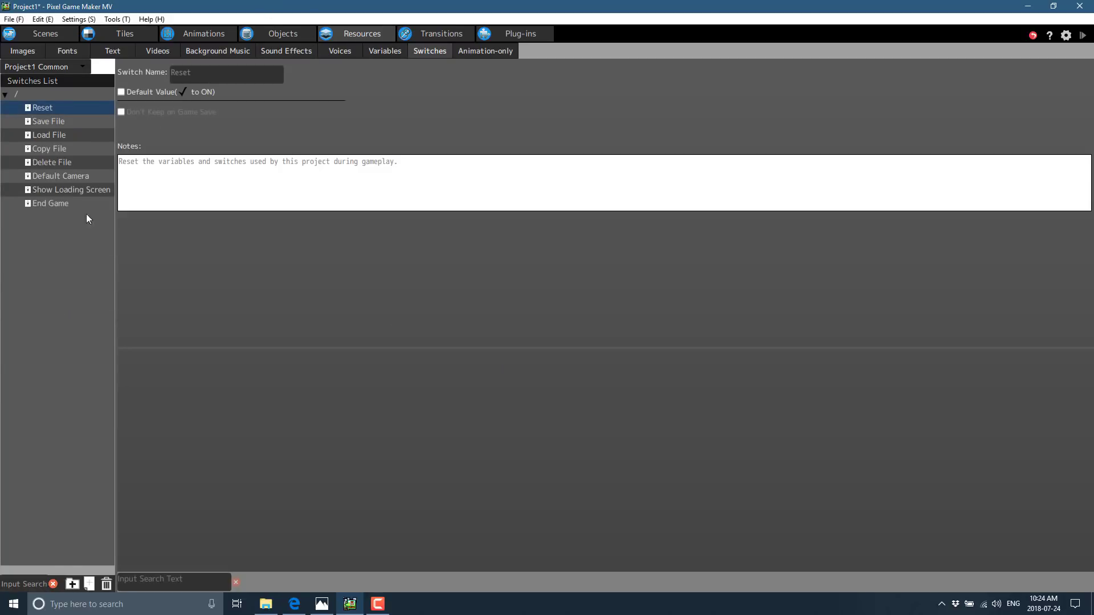
Step: Read the Copy File, Load File, Save File and Default Camera switches, then view Animation-only
{"action": "left_click", "coordinate": [80, 150]}
{"action": "left_click", "coordinate": [60, 135]}
{"action": "left_click", "coordinate": [57, 122]}
{"action": "left_click", "coordinate": [54, 178]}
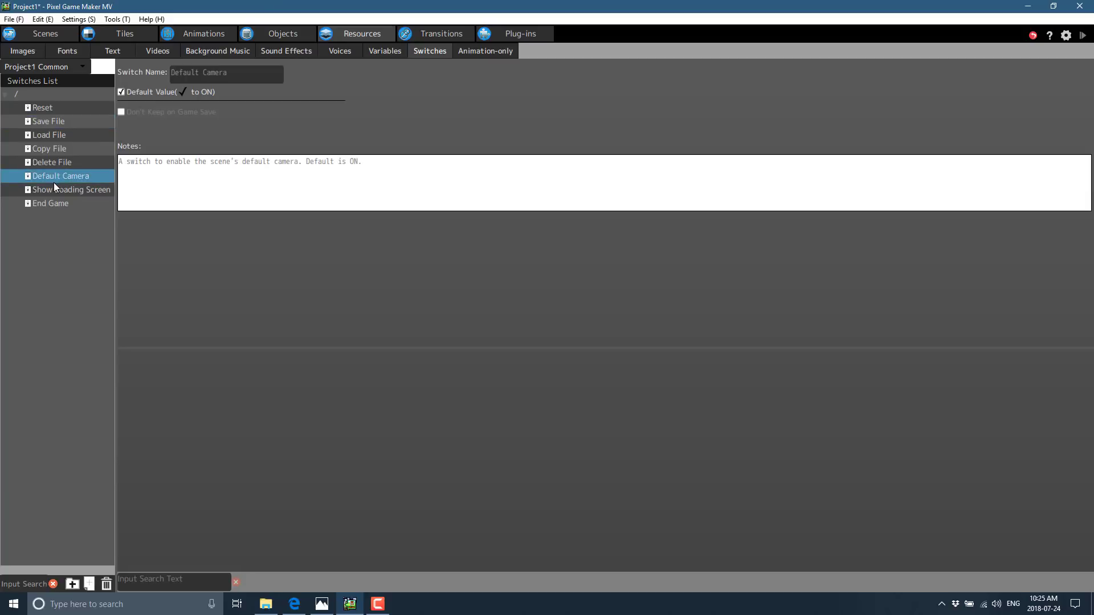
{"action": "left_click", "coordinate": [478, 56]}
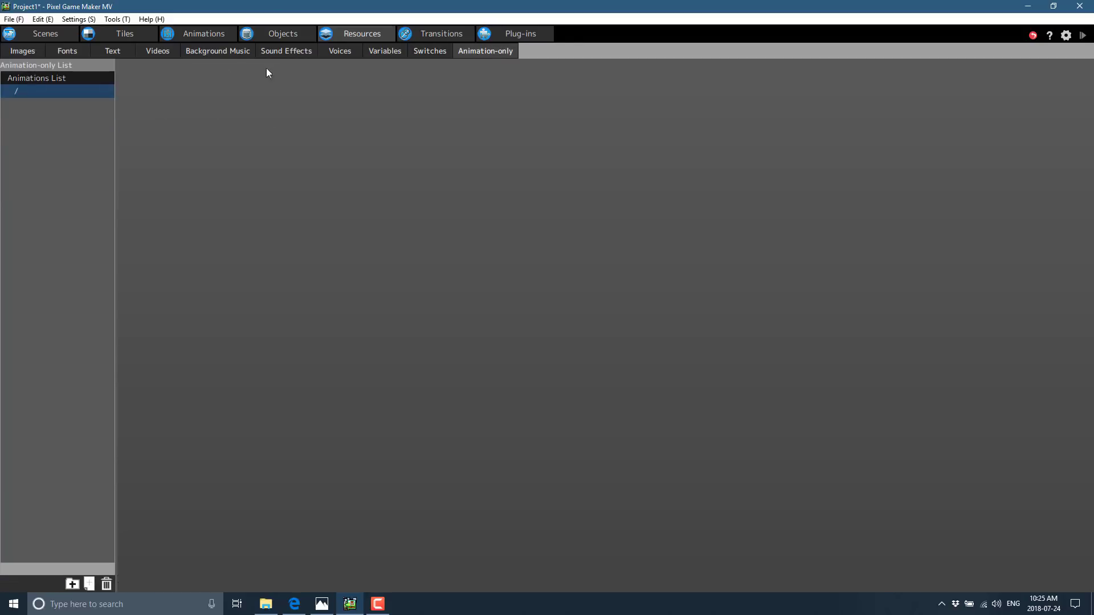
Step: Select the ending scene in Transitions and compare its links, settling on title -> stage_1 (A, ← or →)
{"action": "left_click", "coordinate": [435, 36]}
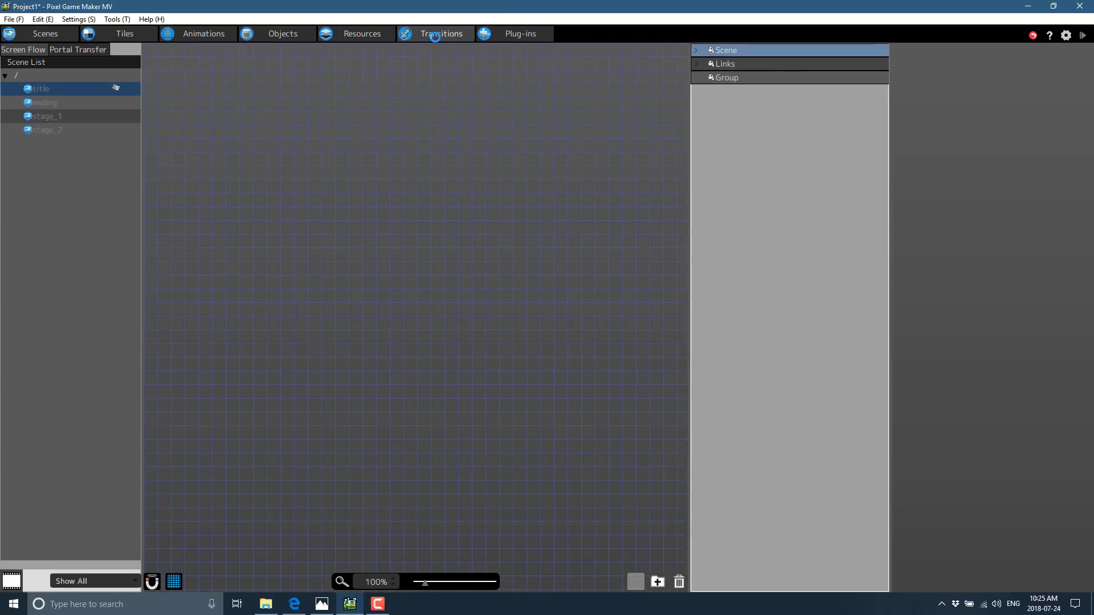
{"action": "left_click", "coordinate": [40, 104]}
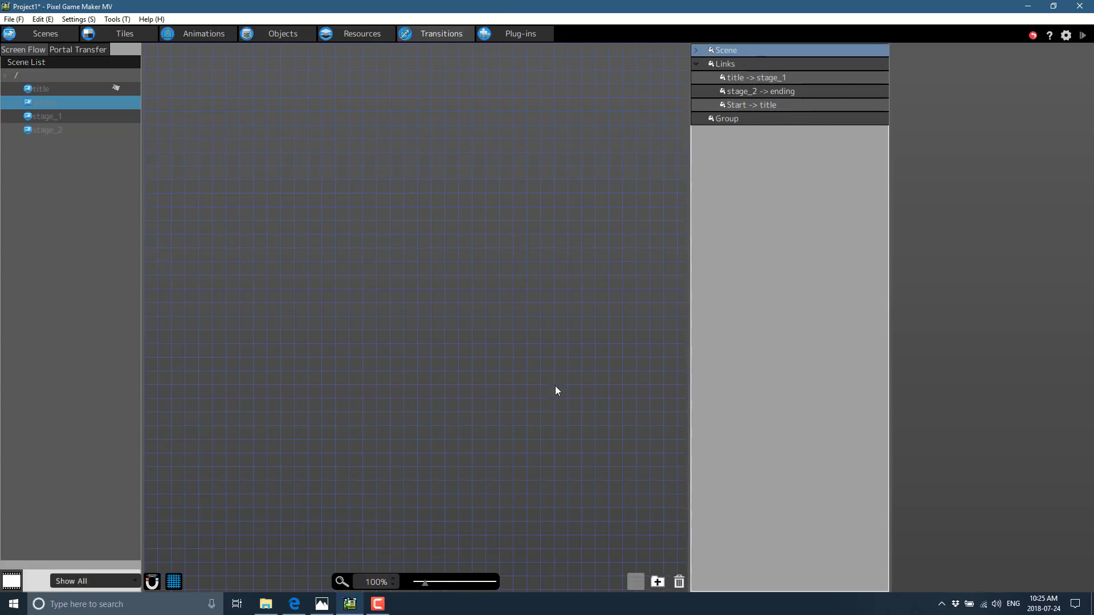
{"action": "left_click", "coordinate": [782, 88]}
{"action": "left_click", "coordinate": [776, 78]}
{"action": "left_click", "coordinate": [786, 91]}
{"action": "left_click", "coordinate": [772, 79]}
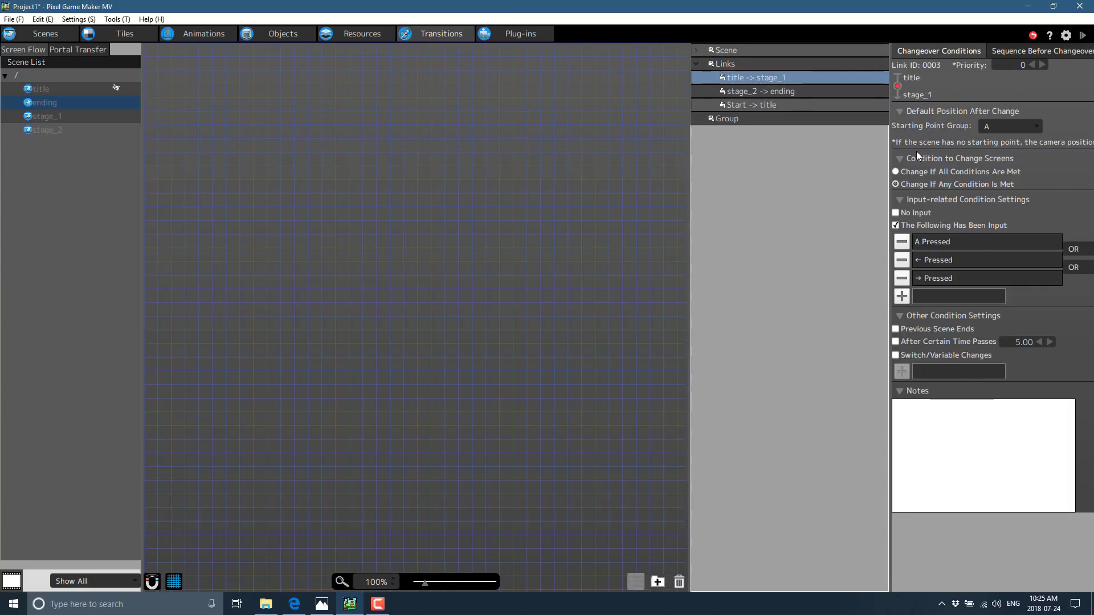
Step: Show stage_1 in the Scenes editor with the Tile palettes top-left and the Scenes list bottom-left
{"action": "left_click", "coordinate": [40, 34]}
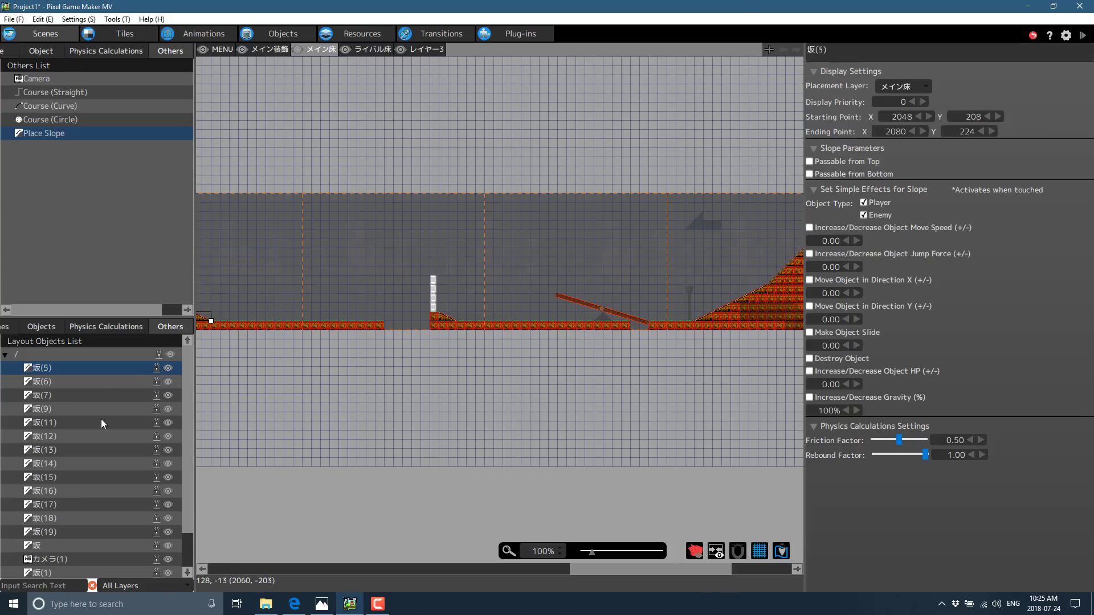
{"action": "left_click", "coordinate": [39, 51]}
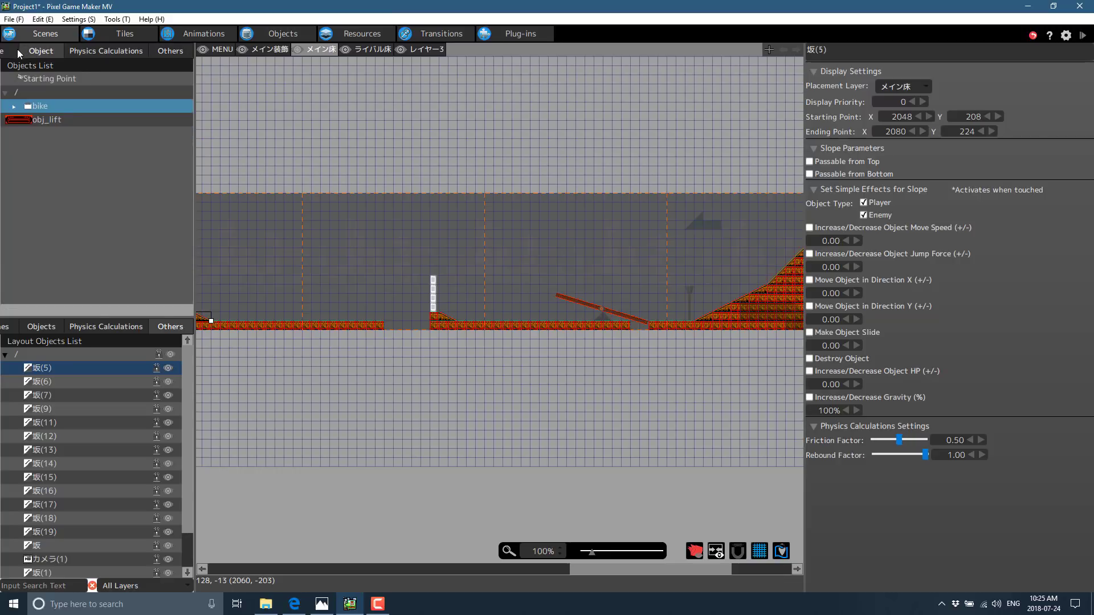
{"action": "left_click", "coordinate": [16, 50]}
{"action": "left_click", "coordinate": [41, 327]}
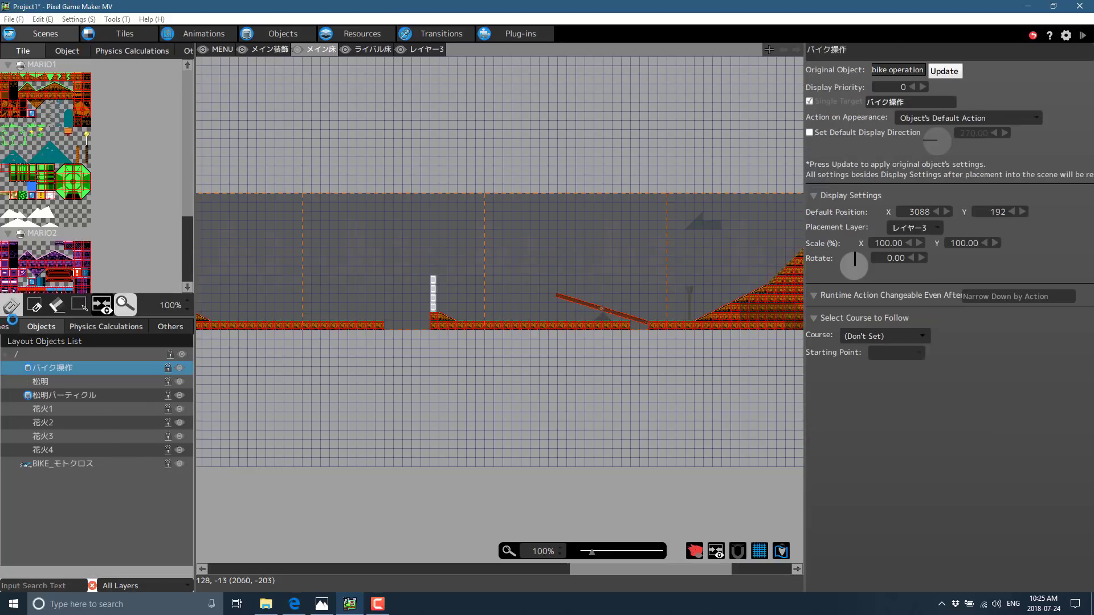
{"action": "left_click", "coordinate": [6, 327]}
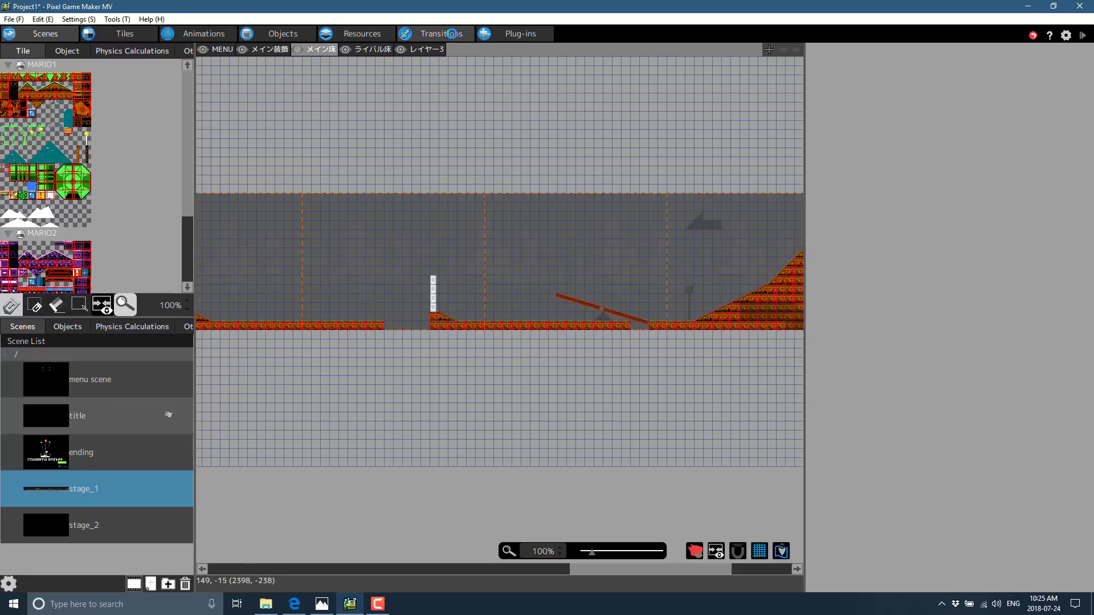
{"action": "left_click", "coordinate": [449, 35]}
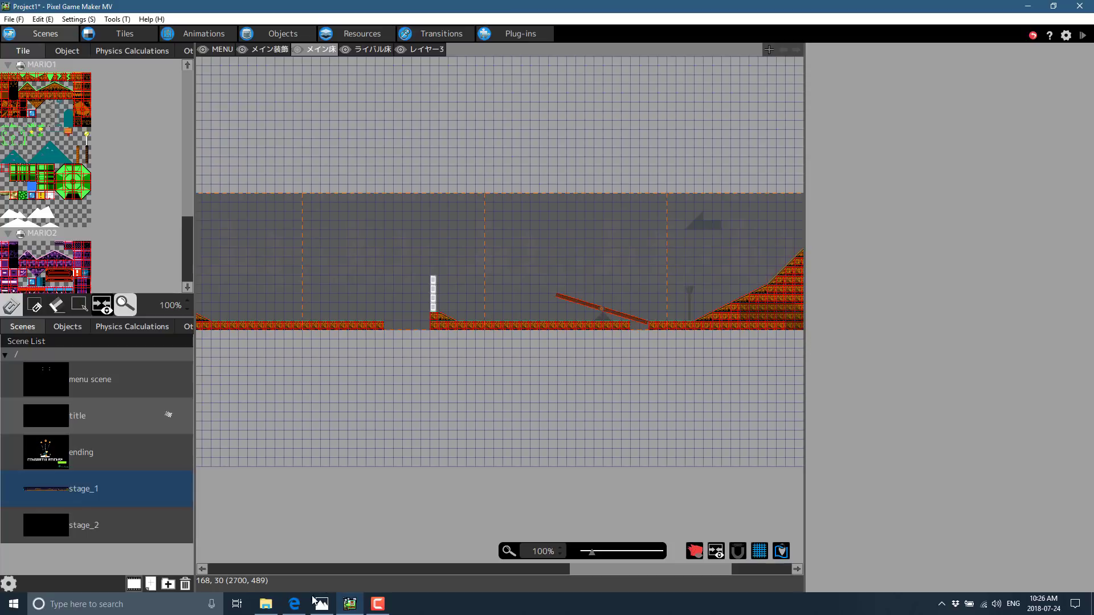
Step: Open the first Steam review in full, close it, and go to the Pixel Game Maker MV store page
{"action": "left_click", "coordinate": [295, 605]}
{"action": "scroll", "coordinate": [473, 433], "scroll_direction": "down", "scroll_amount": 2}
{"action": "left_click_drag", "start_coordinate": [241, 282], "coordinate": [414, 292]}
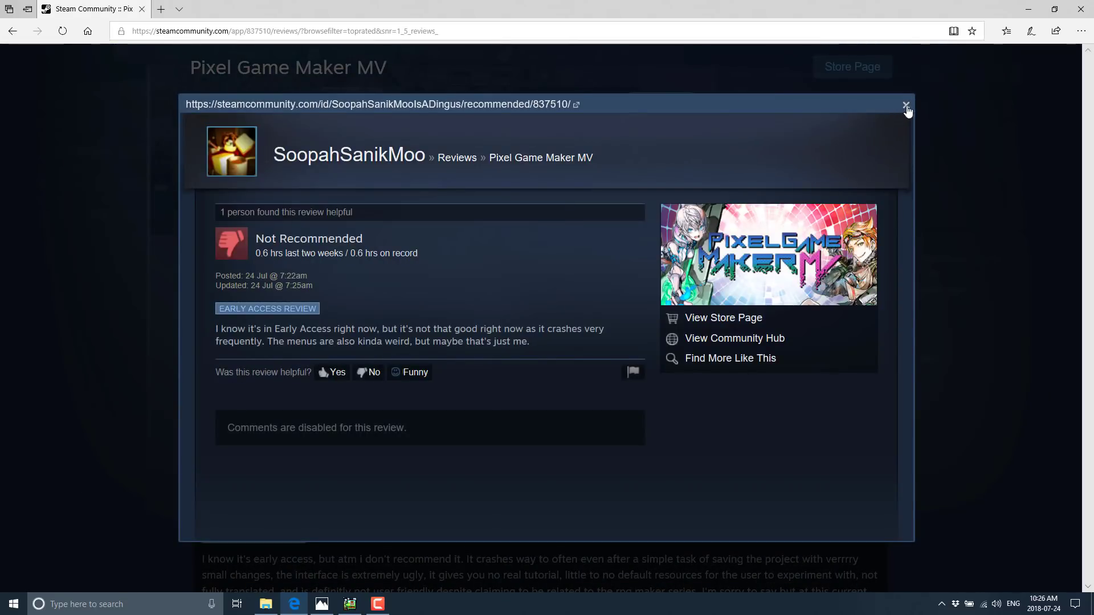
{"action": "left_click", "coordinate": [901, 106]}
{"action": "left_click", "coordinate": [371, 153]}
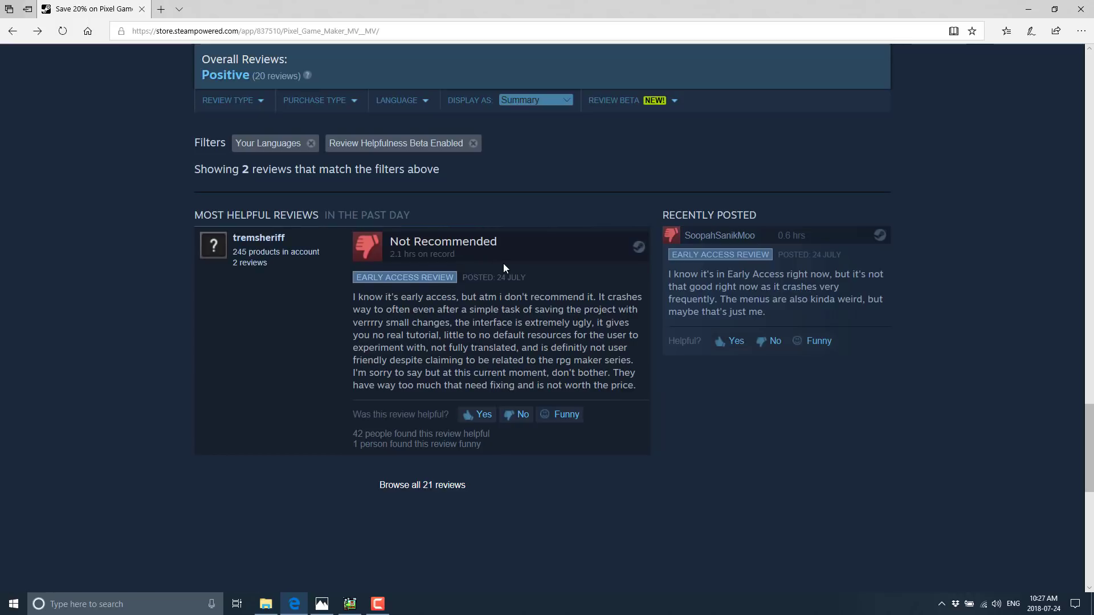
Step: Return from Edge to Pixel Game Maker MV's stage_1 scene layout
{"action": "left_click", "coordinate": [349, 604]}
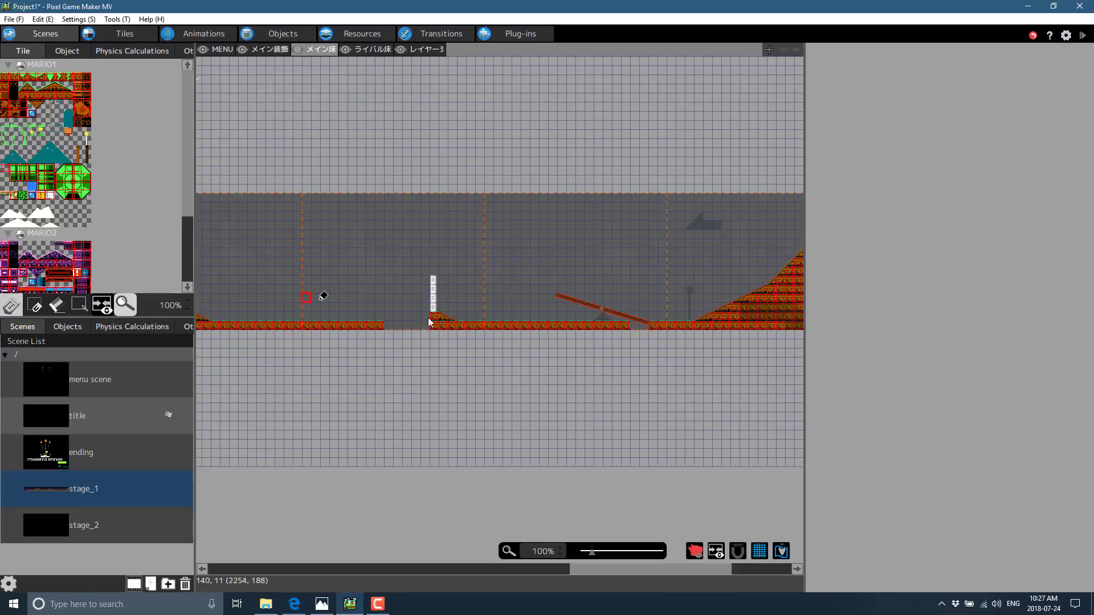